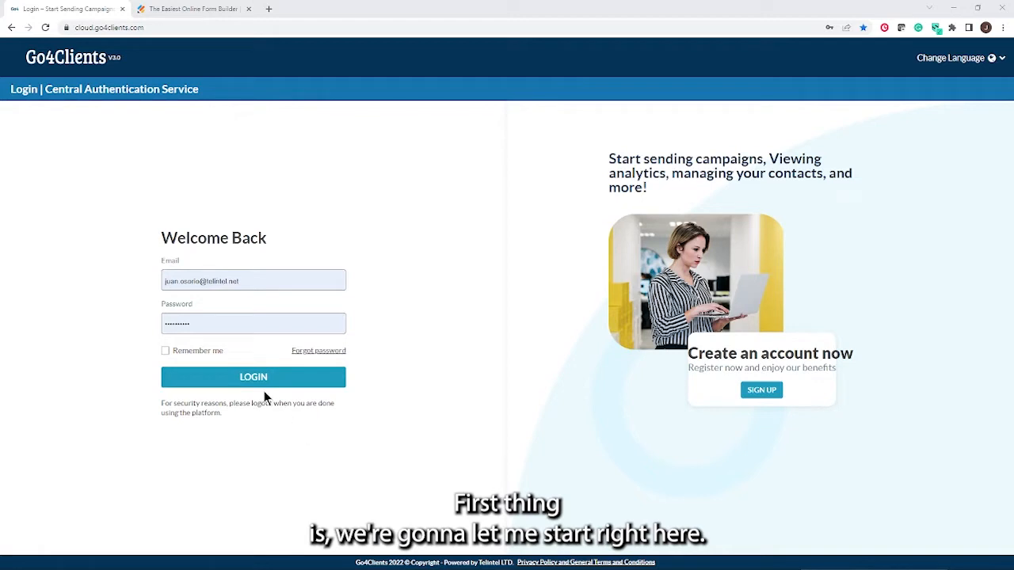
Log in to Go4Clients, then open Form Automation and its Drips Templates gallery
click(209, 14)
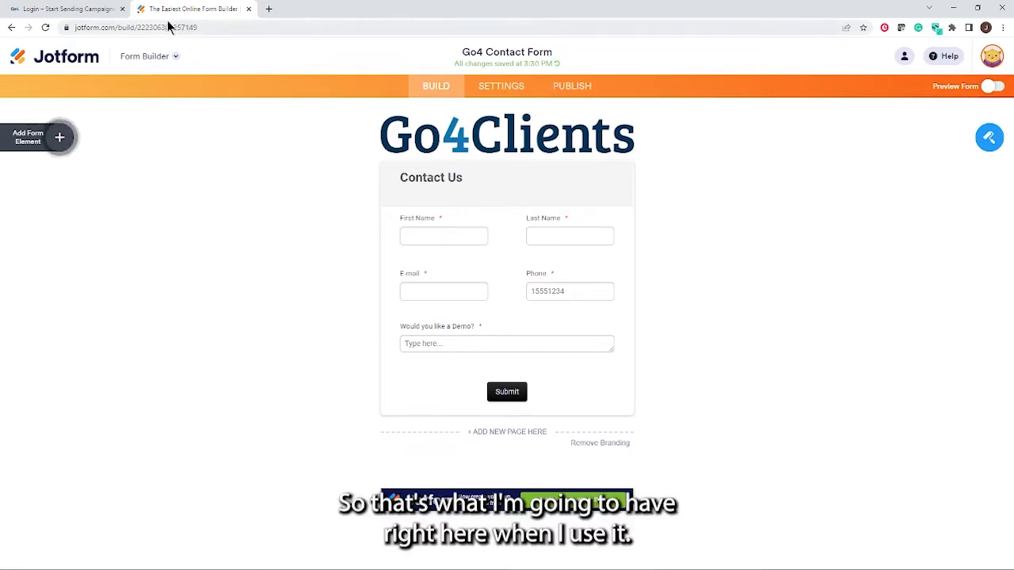
click(79, 9)
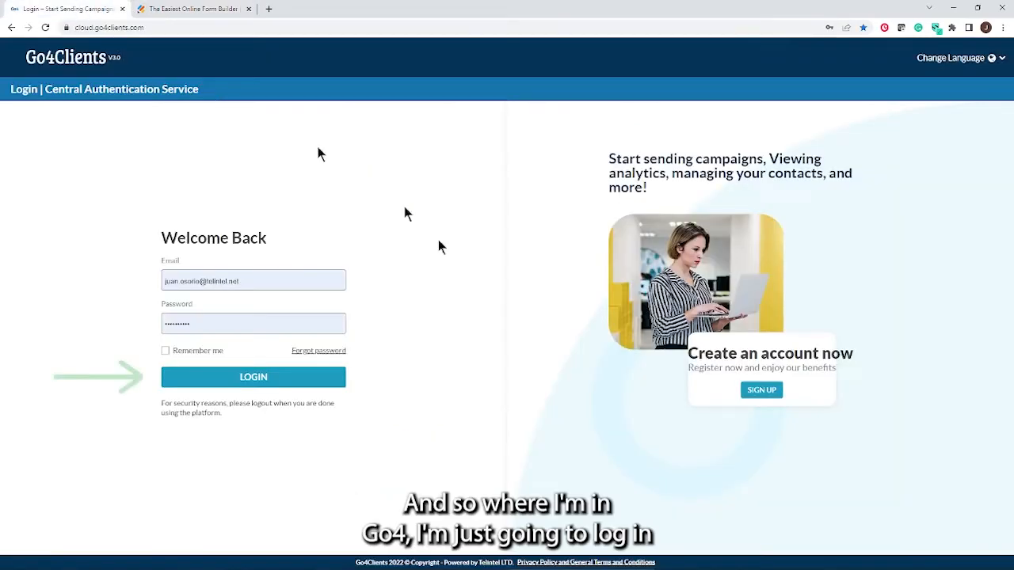
click(261, 380)
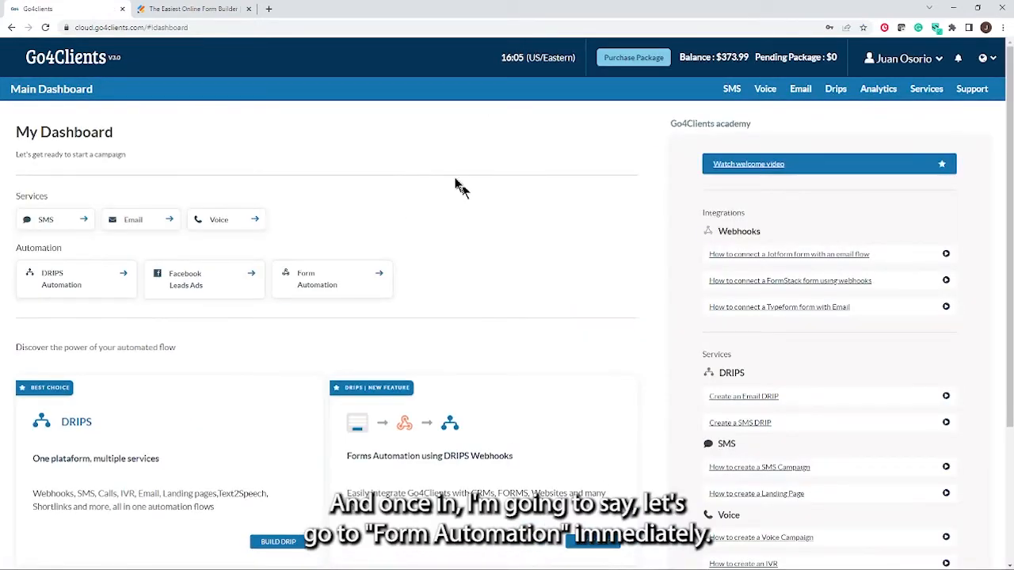
click(351, 293)
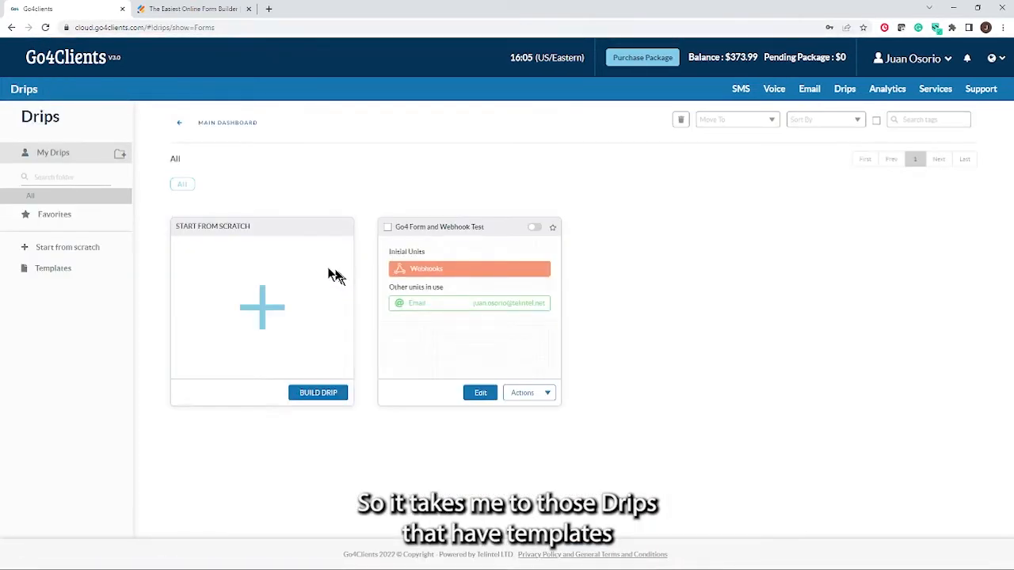
click(46, 270)
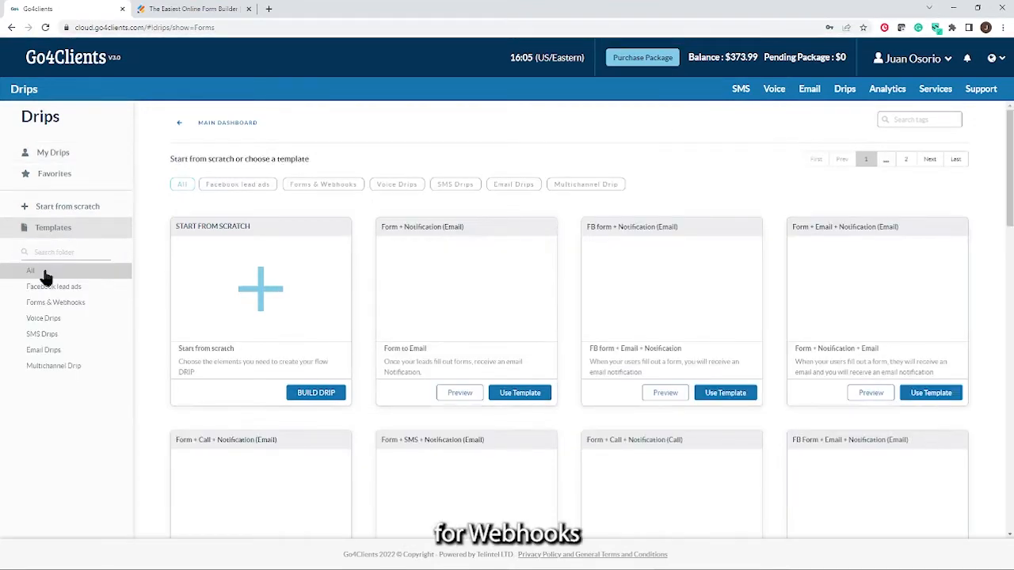
Filter to Forms & Webhooks templates and use the Form + SMS + Notification (Email) template
click(319, 190)
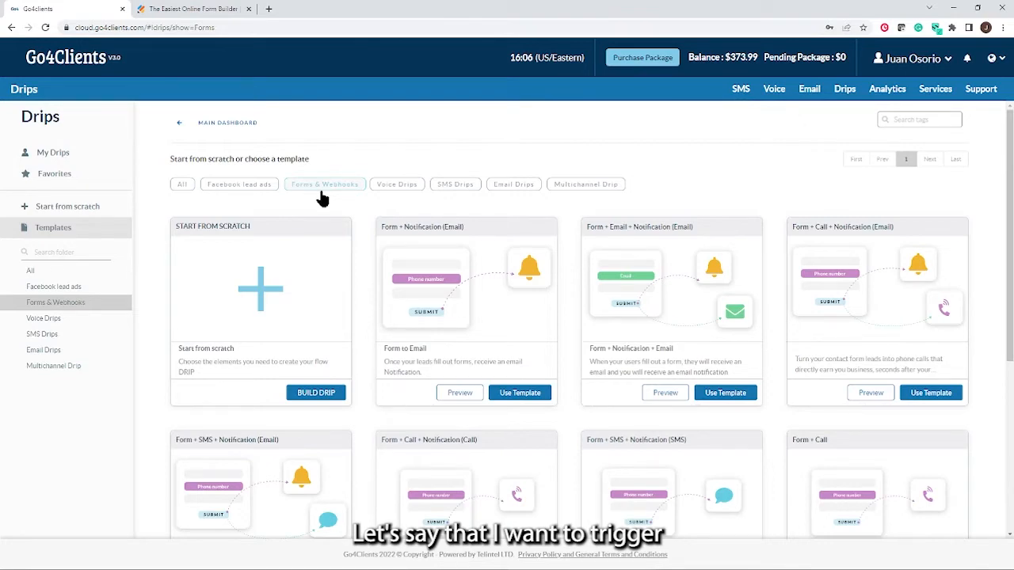
scroll(317, 202, down, 2)
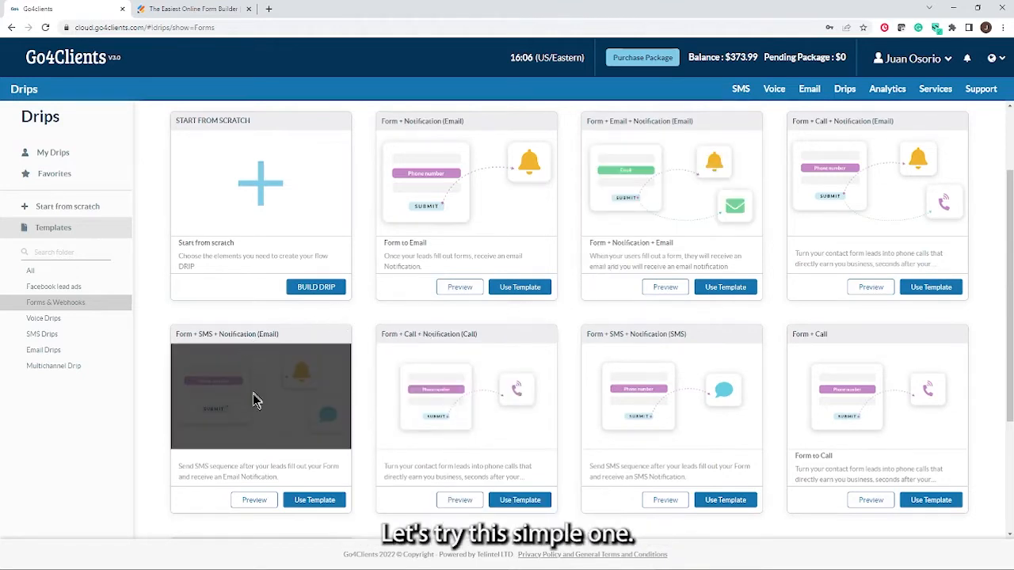
click(305, 505)
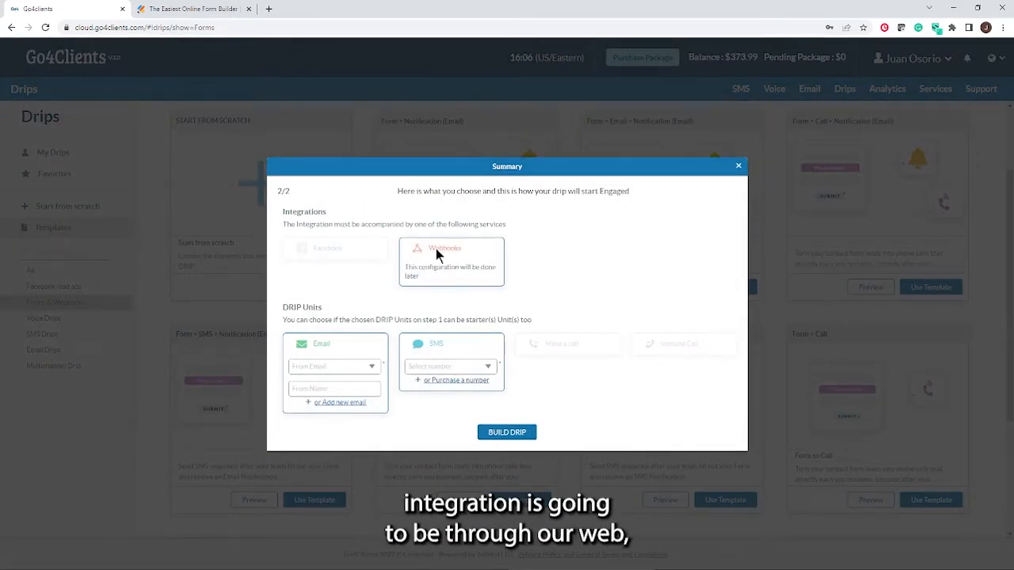
Pick the first sender email and the last SMS number, then build the drip
click(373, 368)
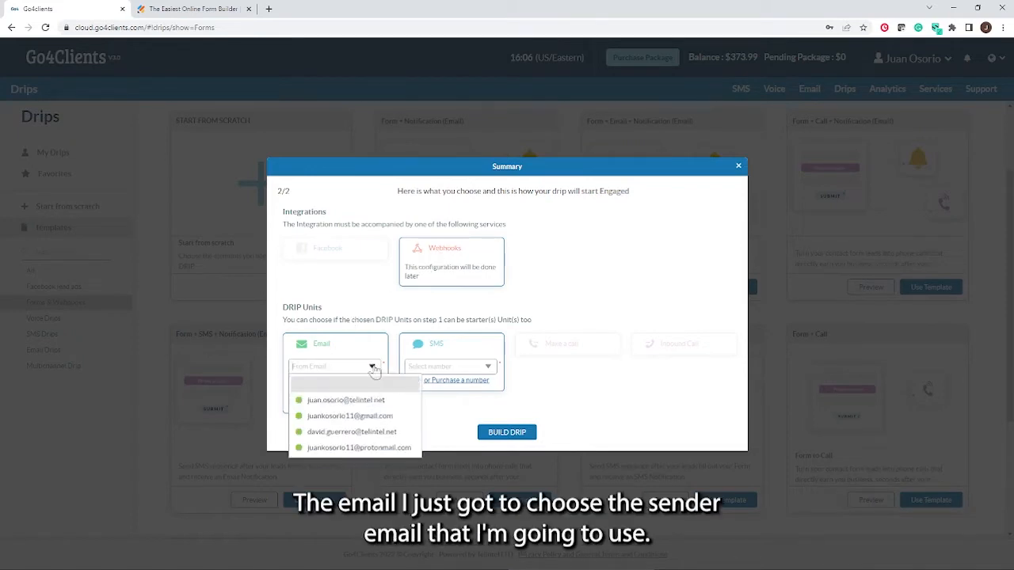
click(346, 400)
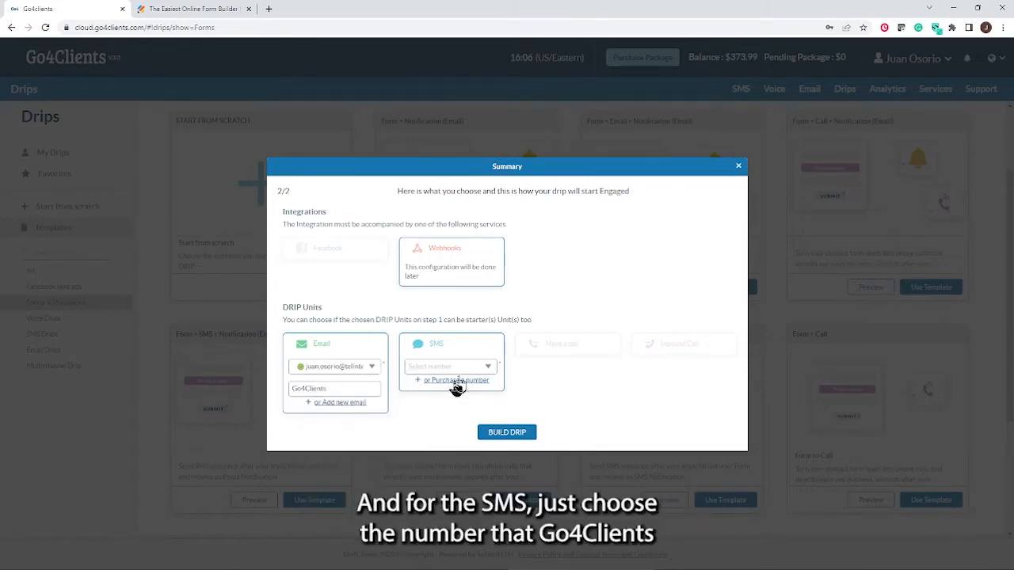
click(487, 371)
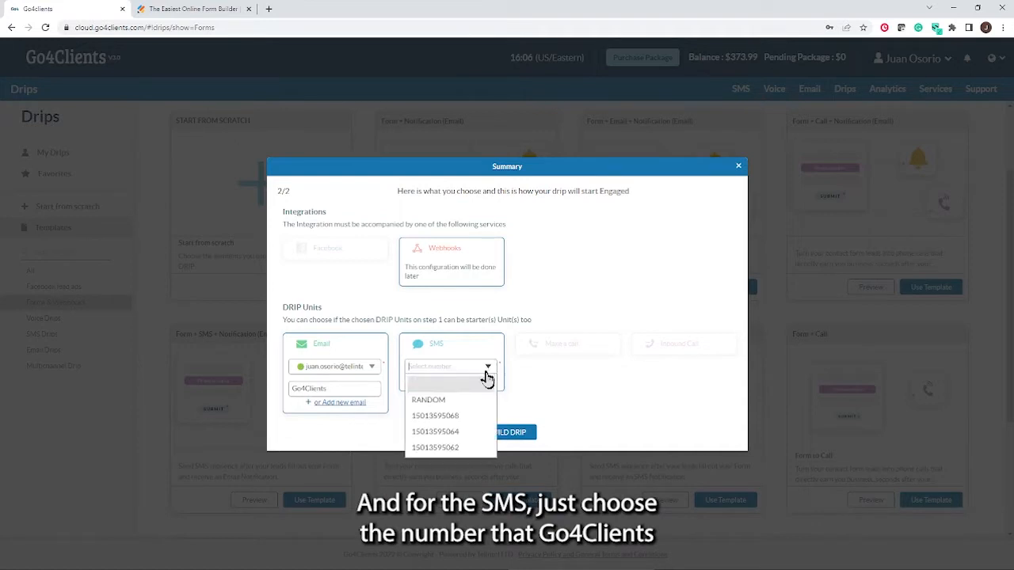
click(448, 448)
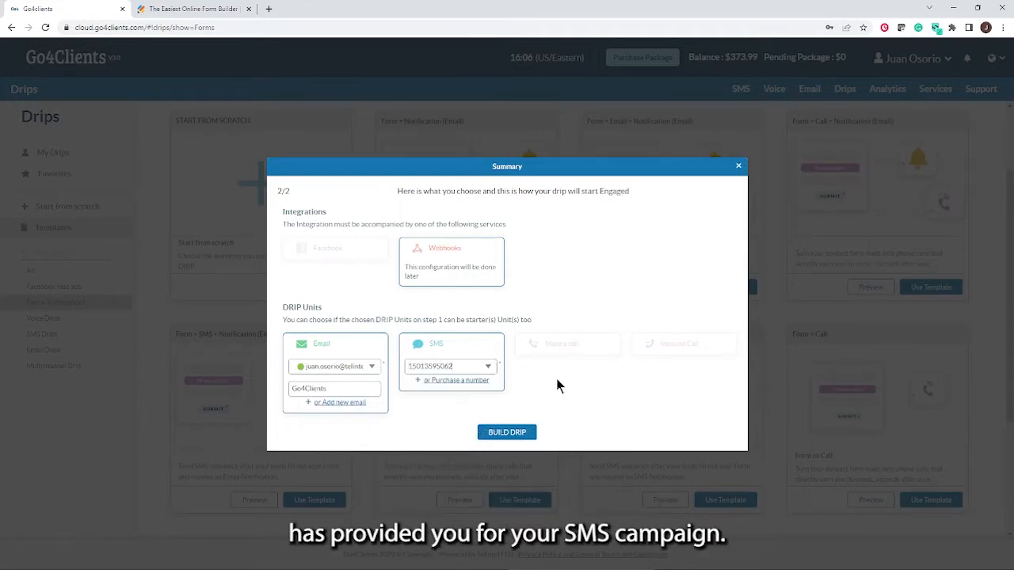
click(497, 436)
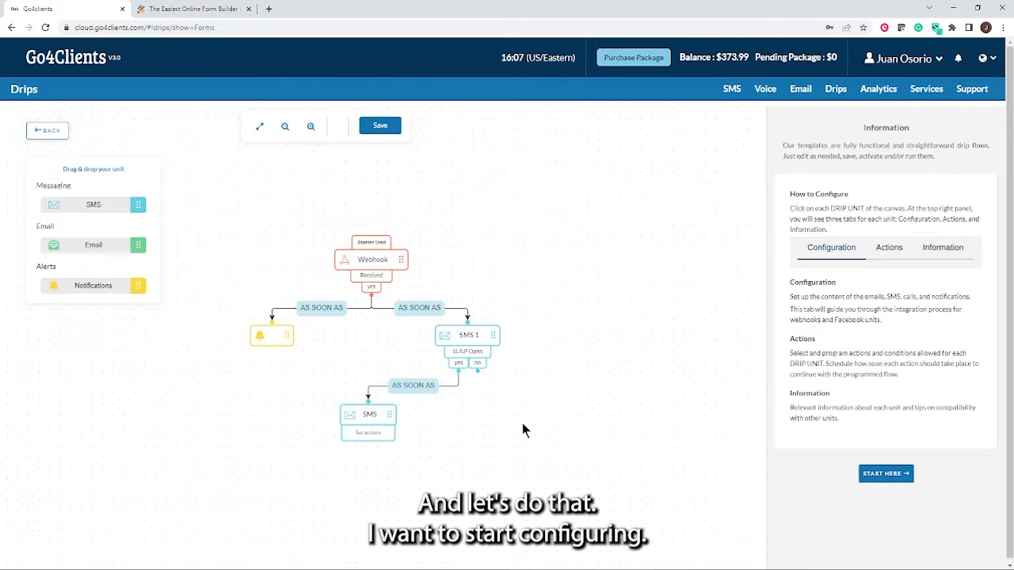
Copy the Webhook starter unit's URL to the clipboard and go to the Jotform tab
click(890, 477)
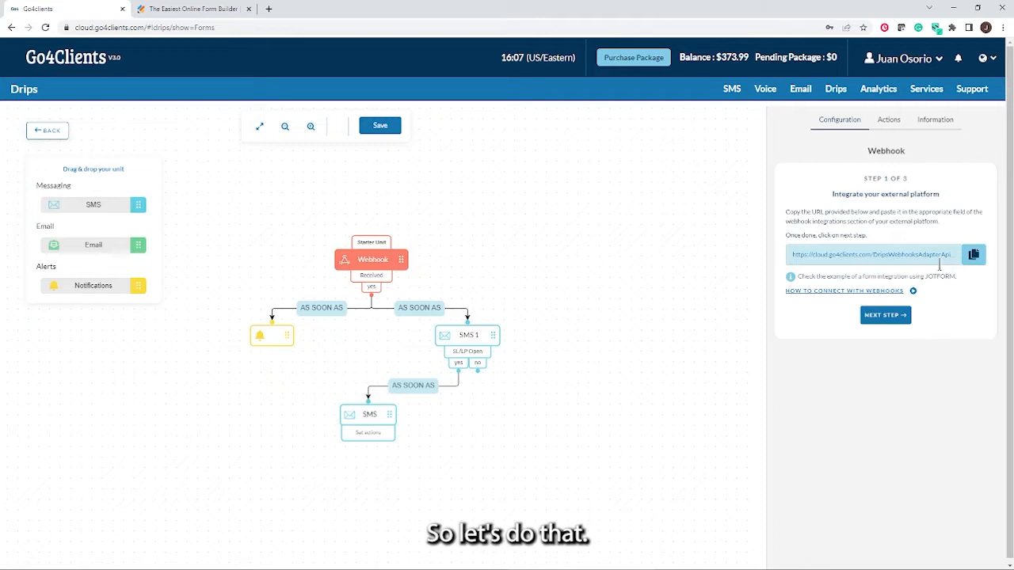
click(973, 256)
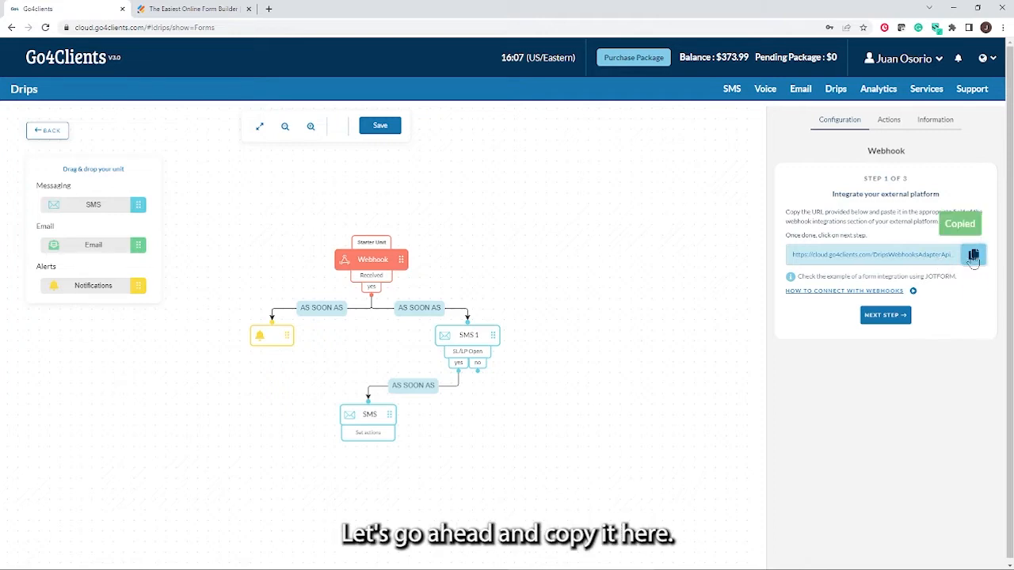
click(192, 9)
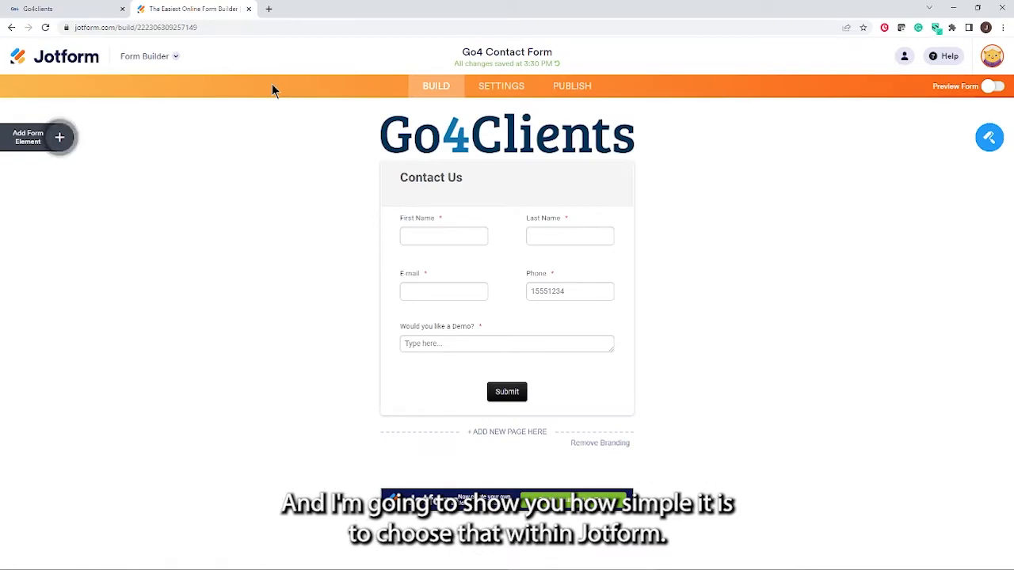
Find WebHooks under the form's Settings > Integrations by searching 'webhoo' and edit it
click(504, 87)
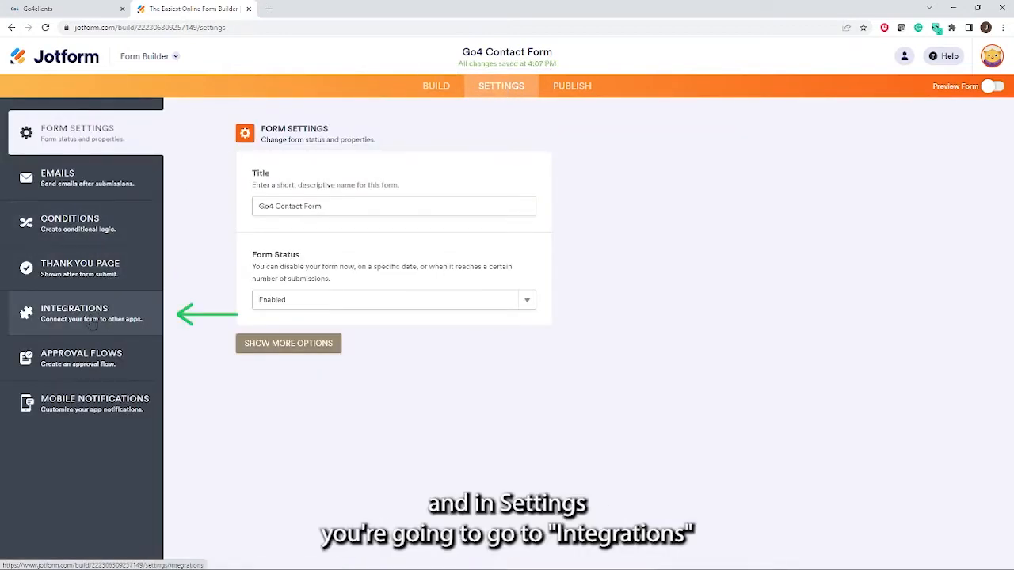
click(91, 318)
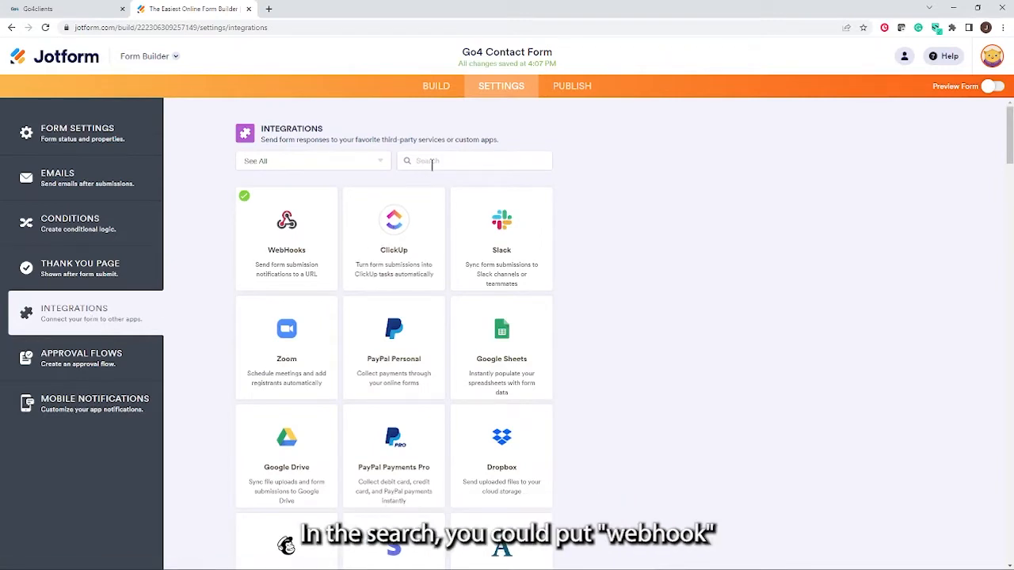
text(webh)
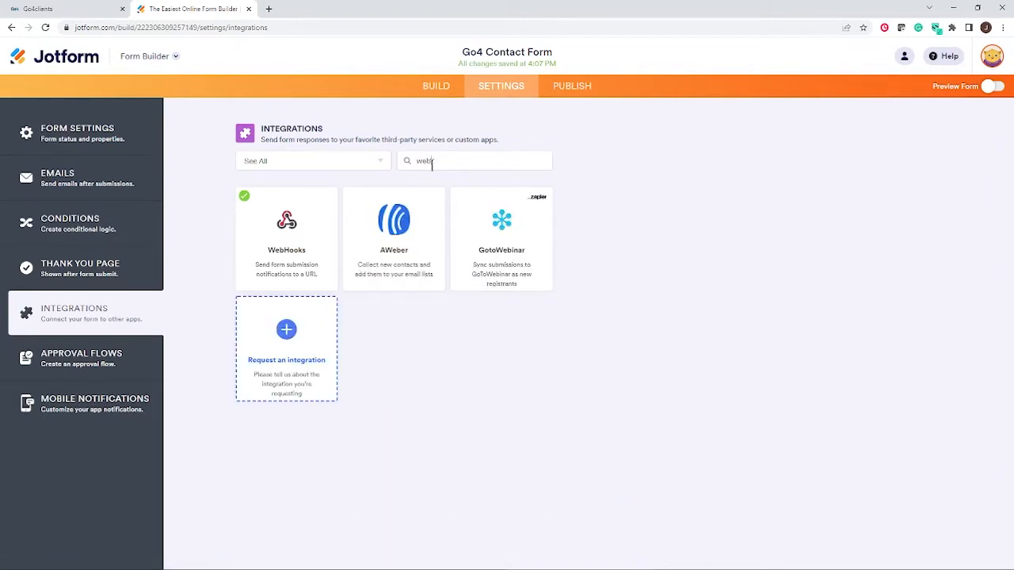
text(ook)
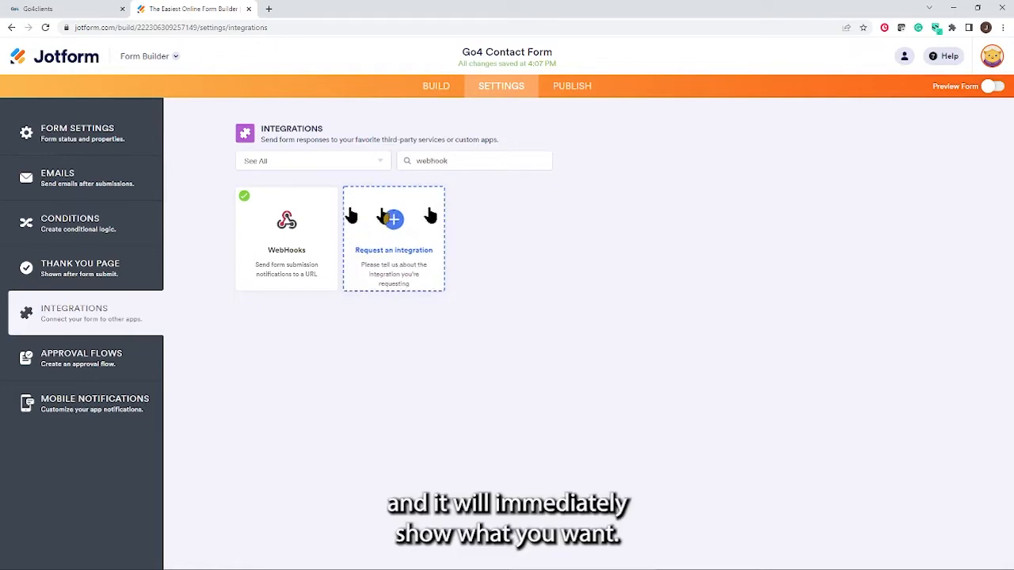
click(290, 243)
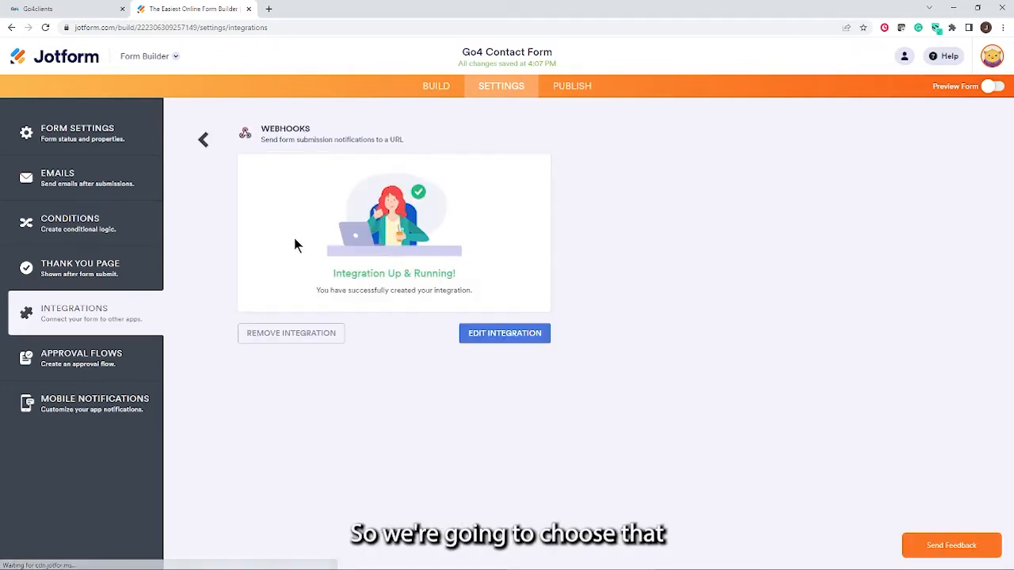
click(495, 339)
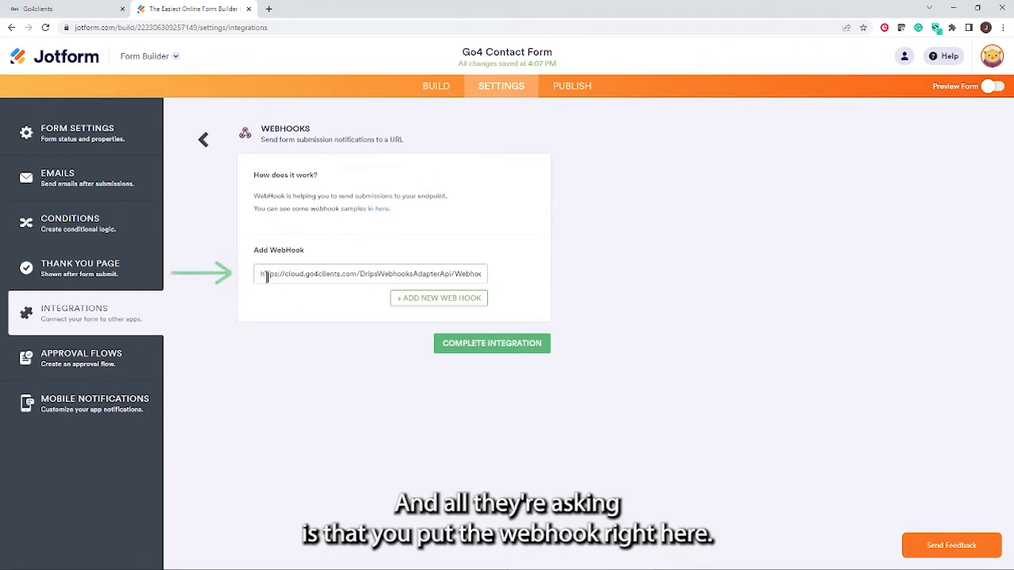
Replace the old webhook URL with the pasted Go4Clients URL and complete the integration
drag(262, 274, 539, 284)
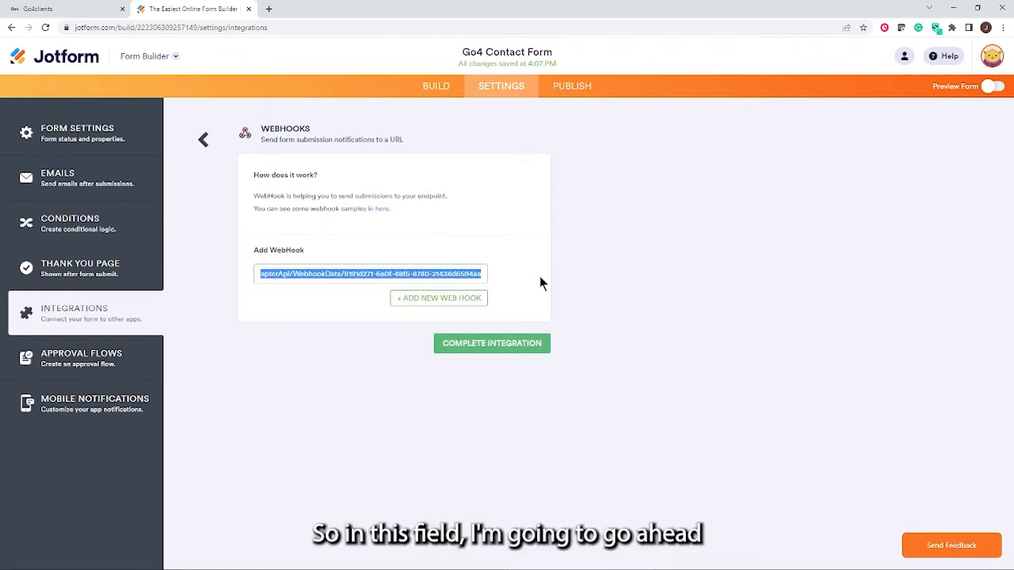
key(BackSpace)
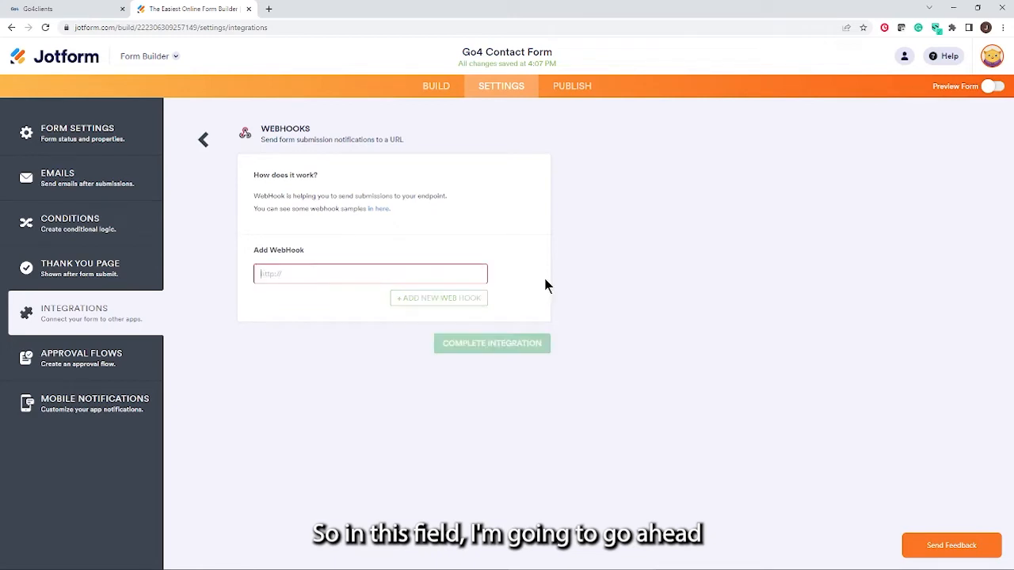
right_click(262, 274)
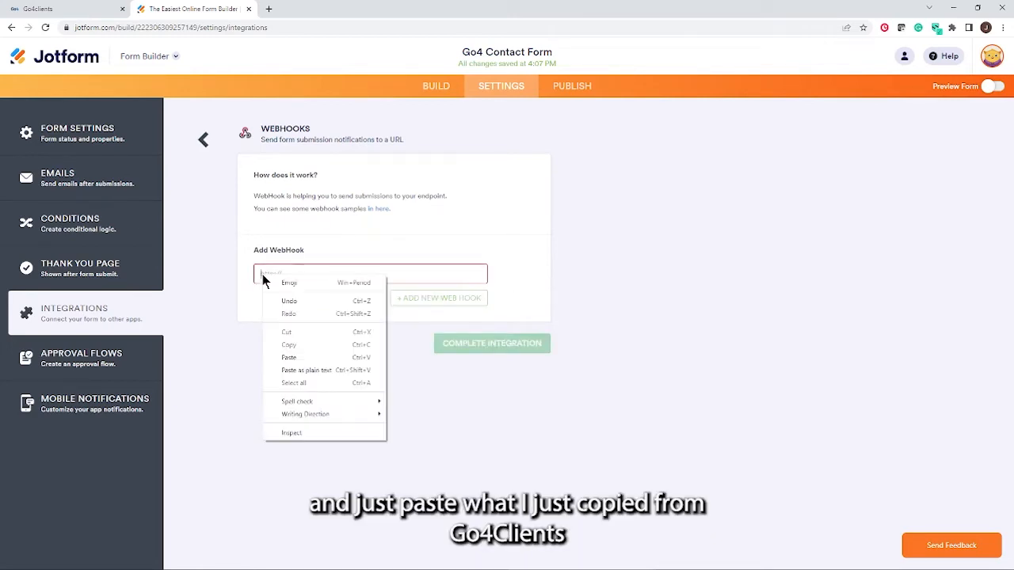
click(298, 354)
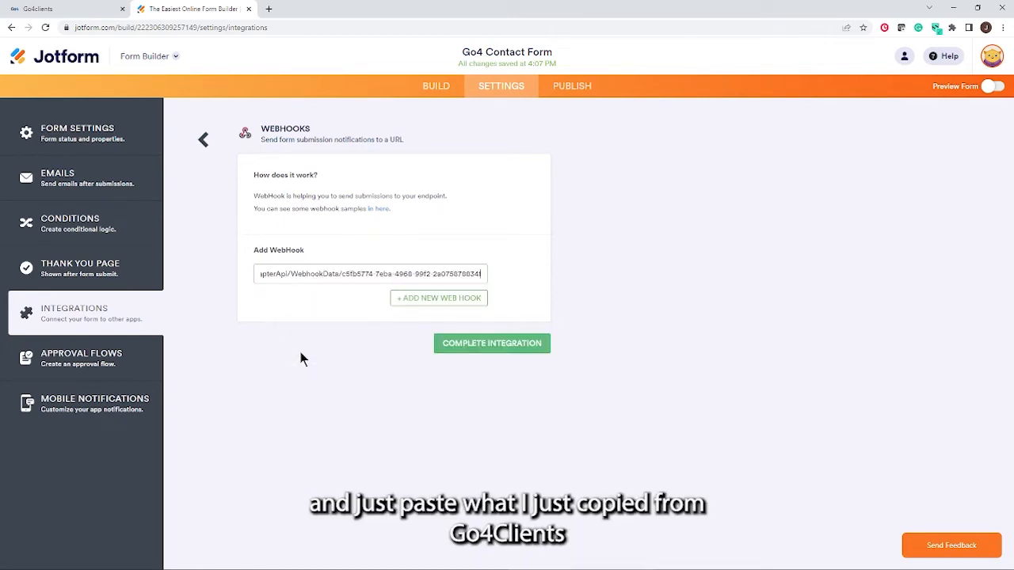
click(71, 9)
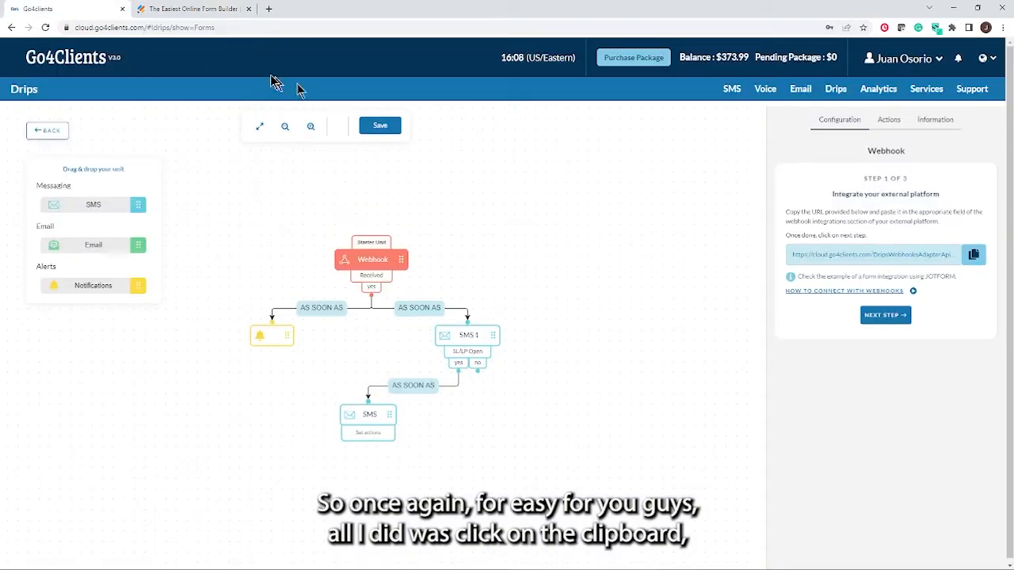
click(201, 15)
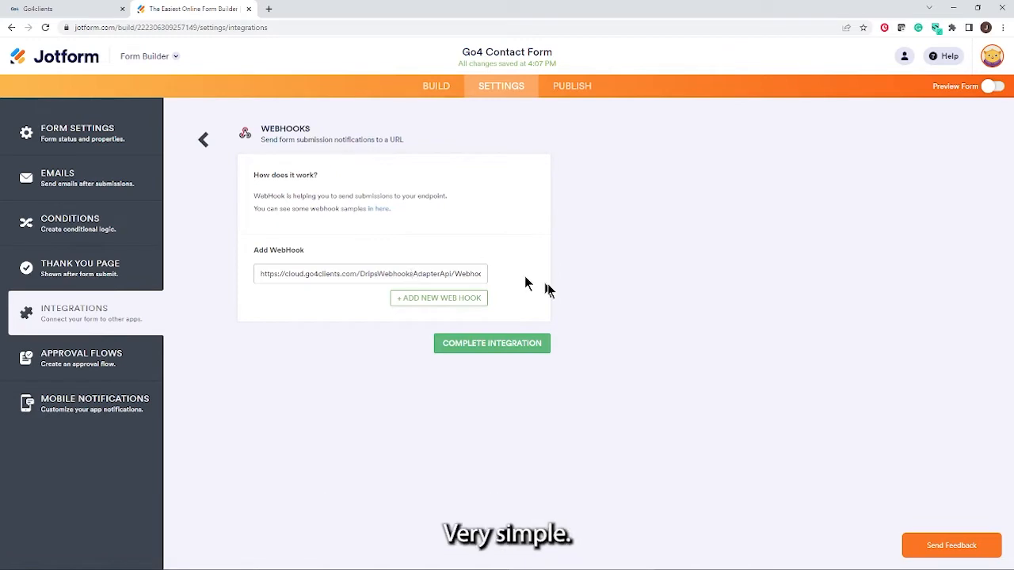
click(501, 349)
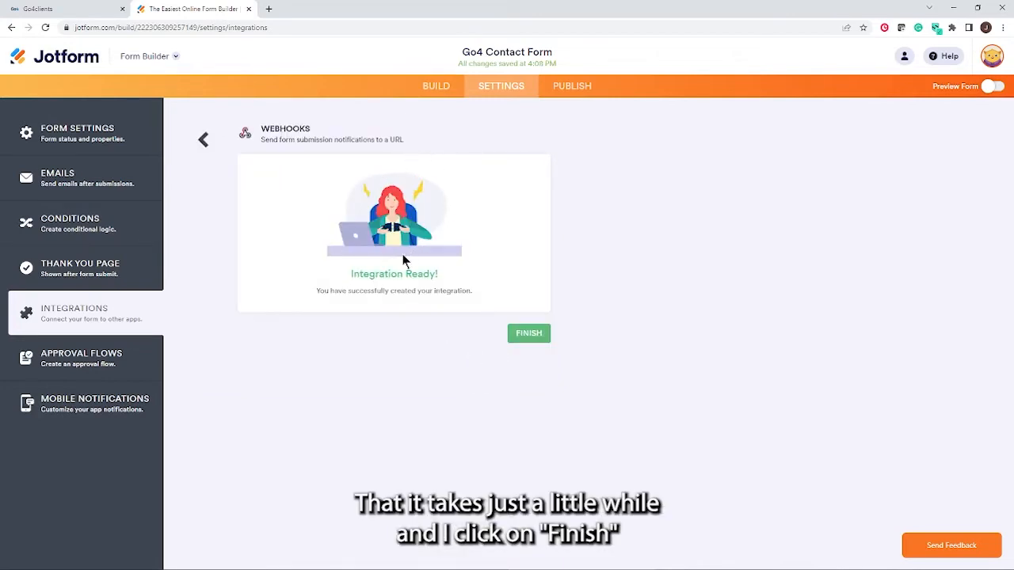
click(526, 333)
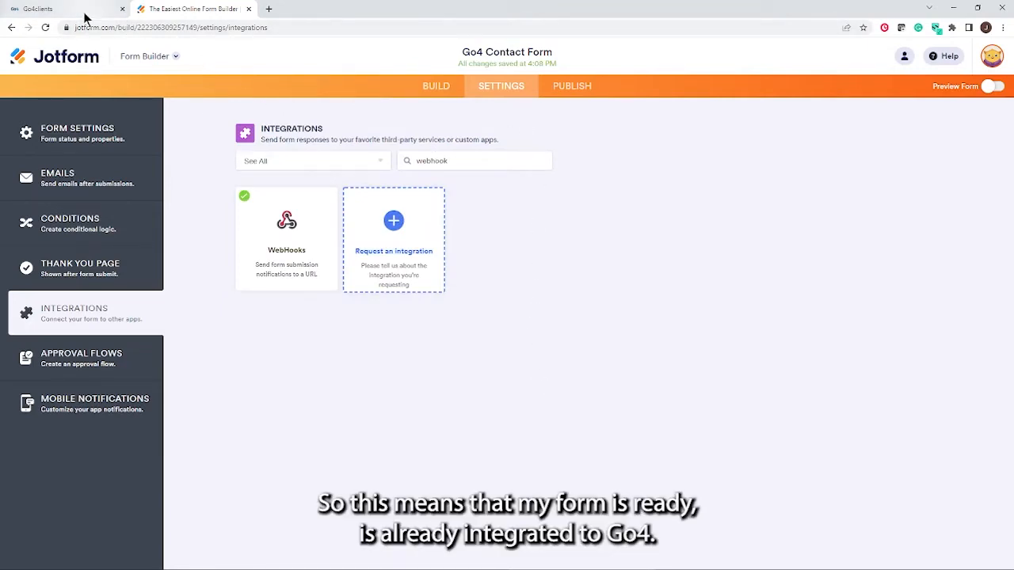
Advance the Go4Clients webhook to Step 2, Send Test data, then return to Jotform
click(47, 8)
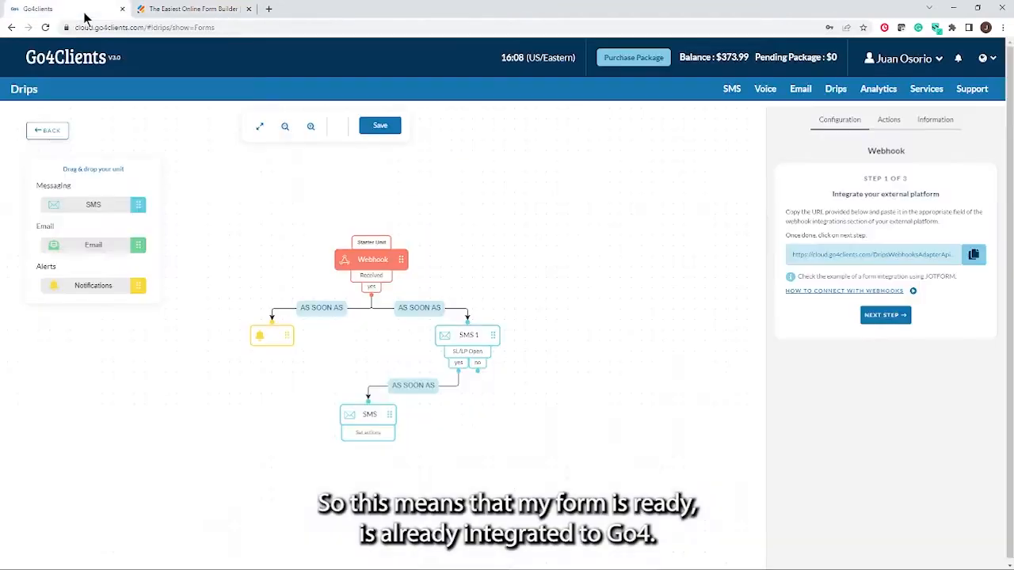
click(881, 323)
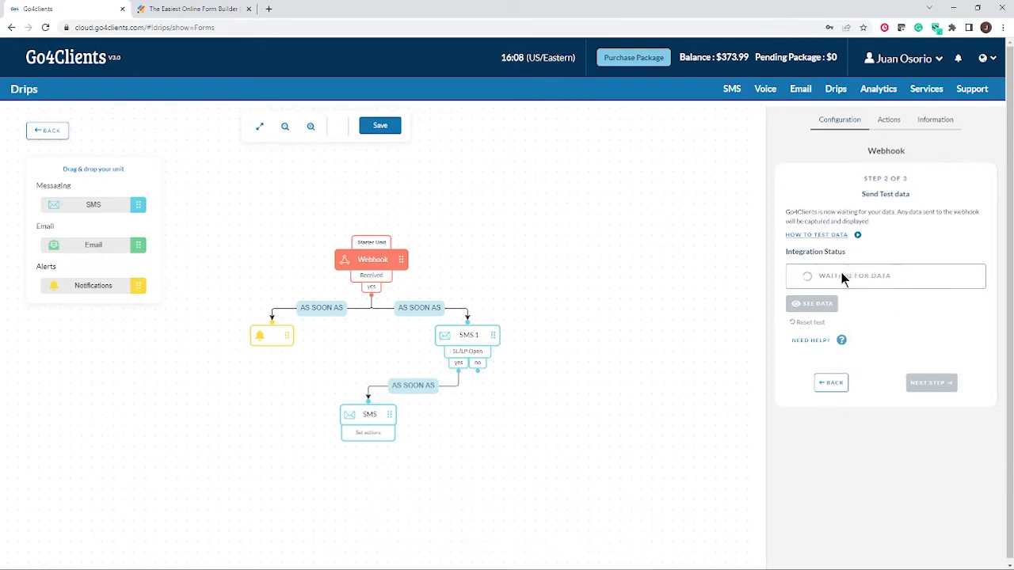
click(202, 9)
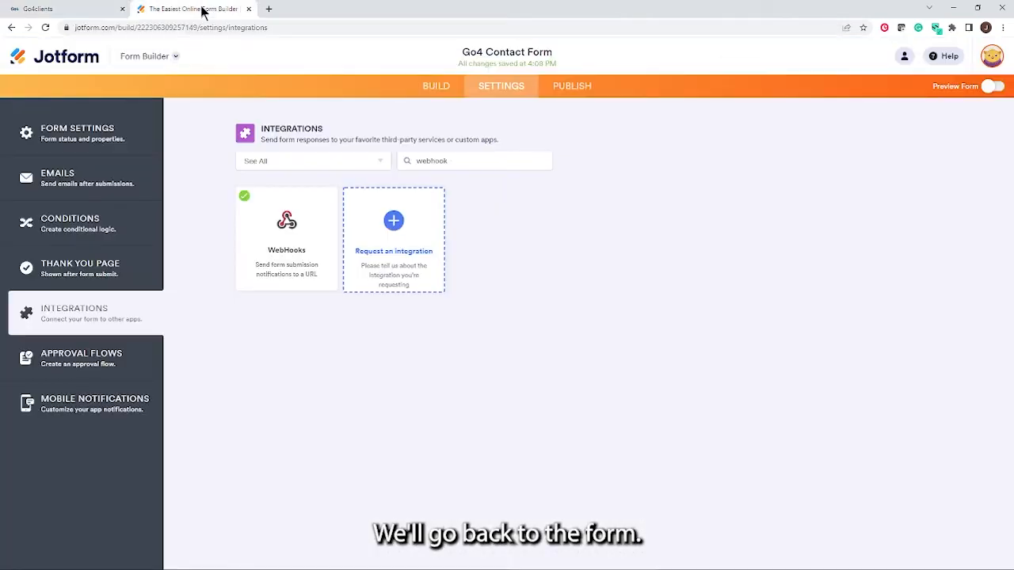
From the Publish tab, open the live Go4 Contact Form in a new tab
click(571, 90)
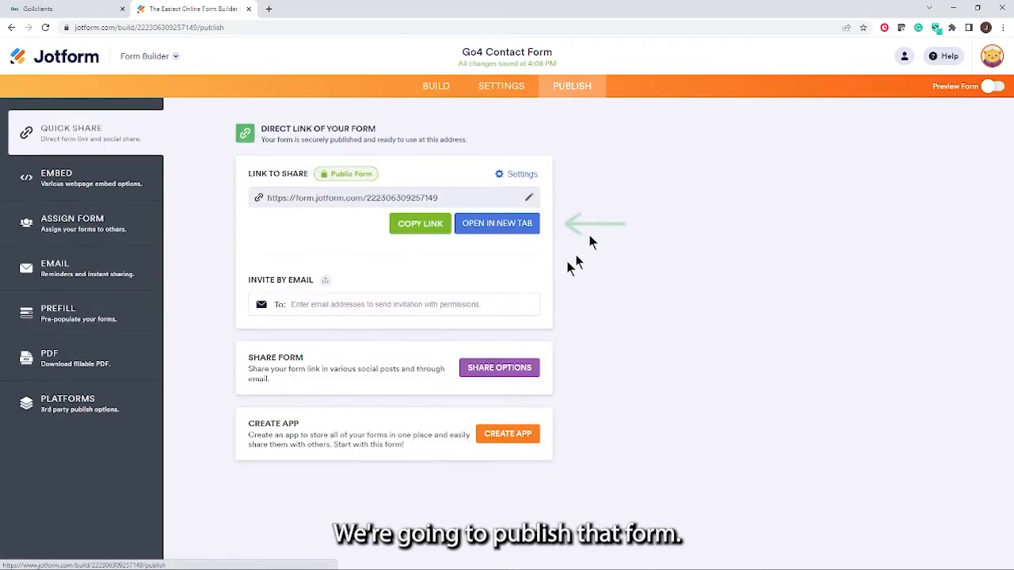
click(495, 231)
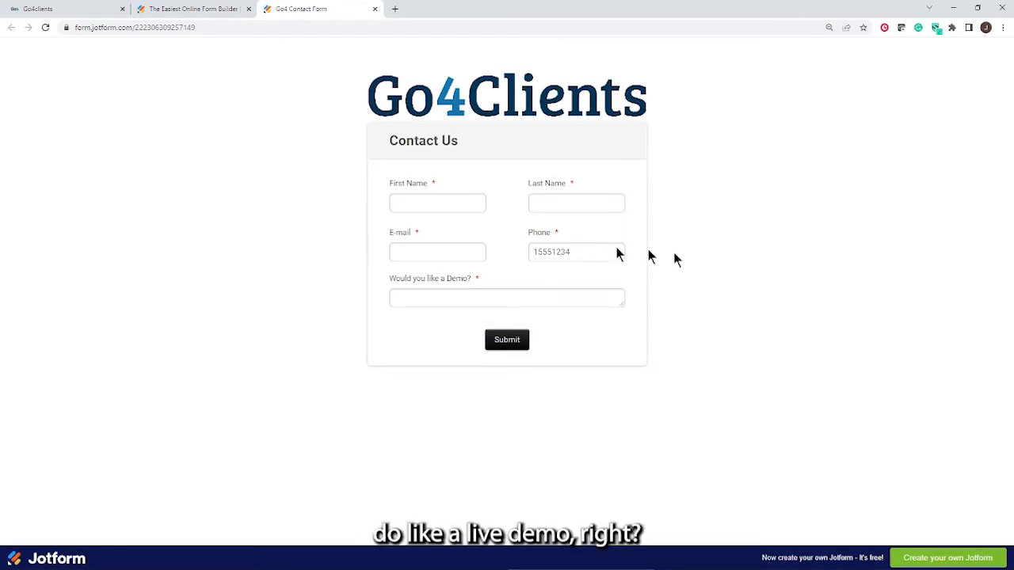
Enter a sample first and last name, autofill e-mail and phone, and prefix the phone with 1
click(429, 203)
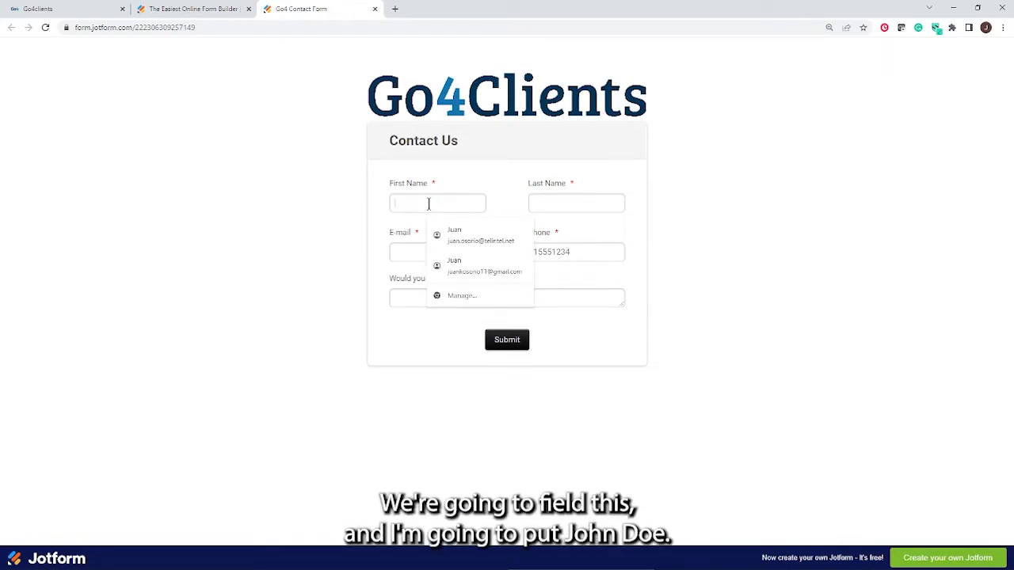
text(John)
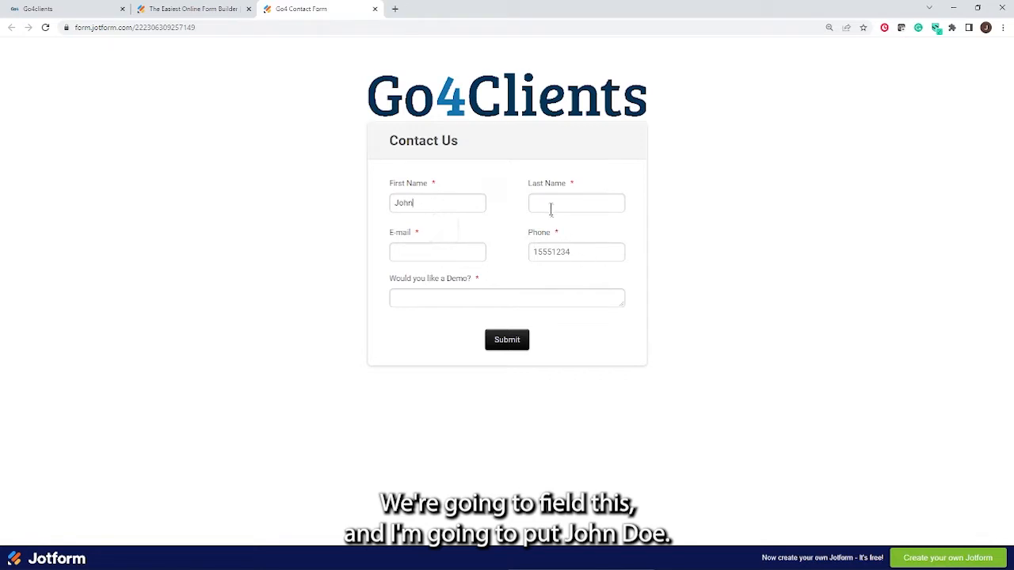
click(549, 204)
text(Doe)
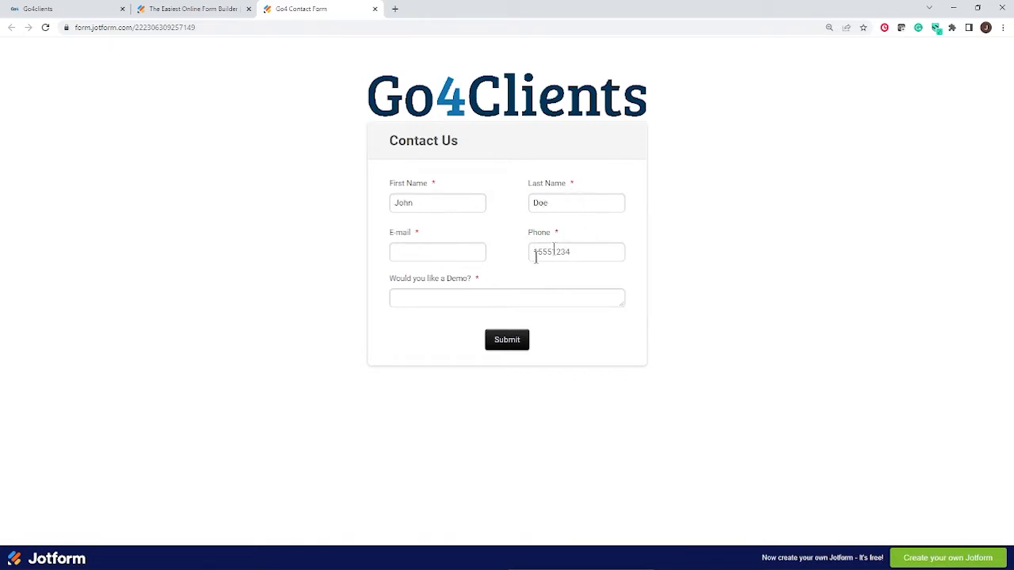
click(419, 255)
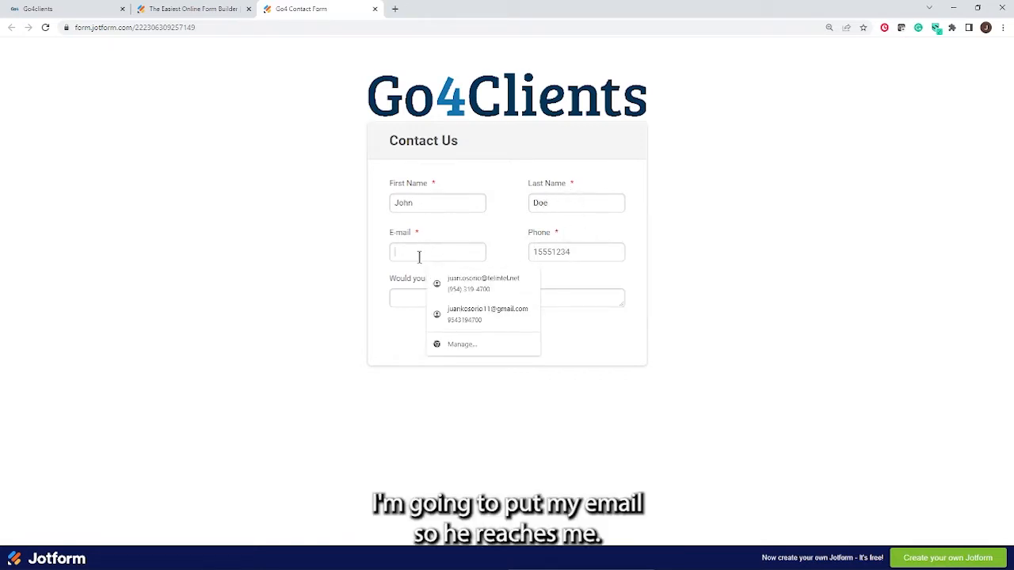
click(466, 281)
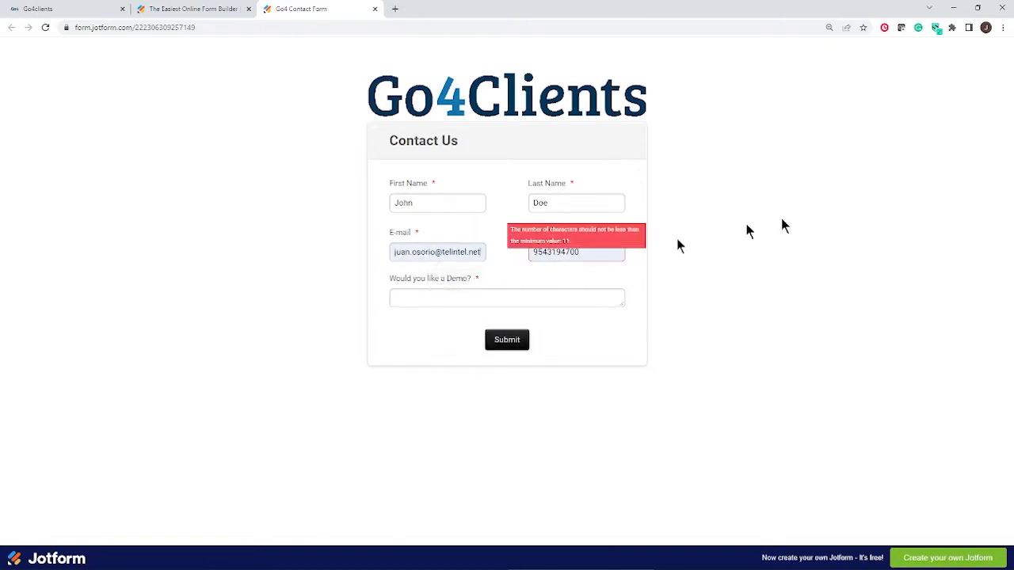
click(534, 251)
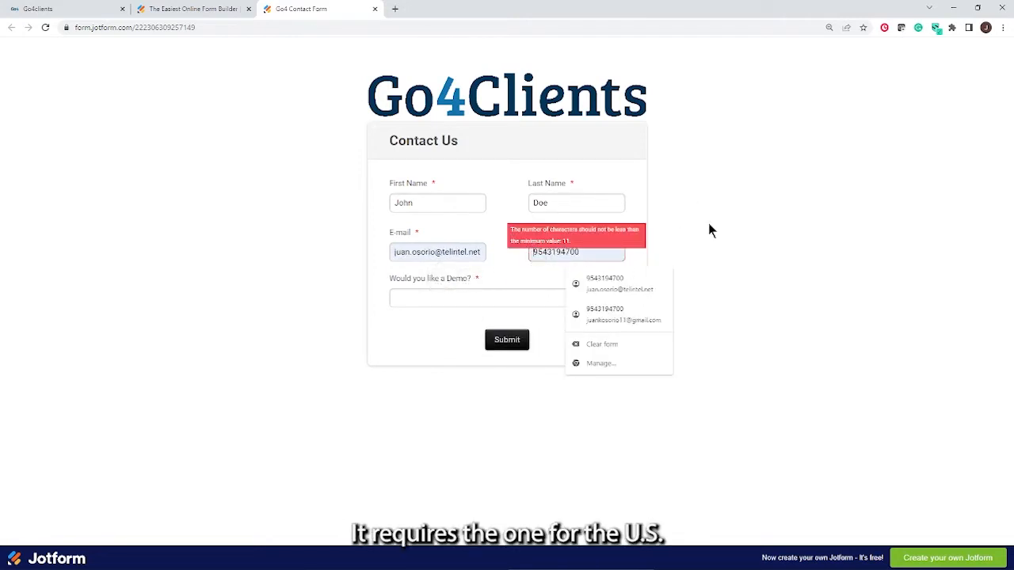
text(1)
click(806, 237)
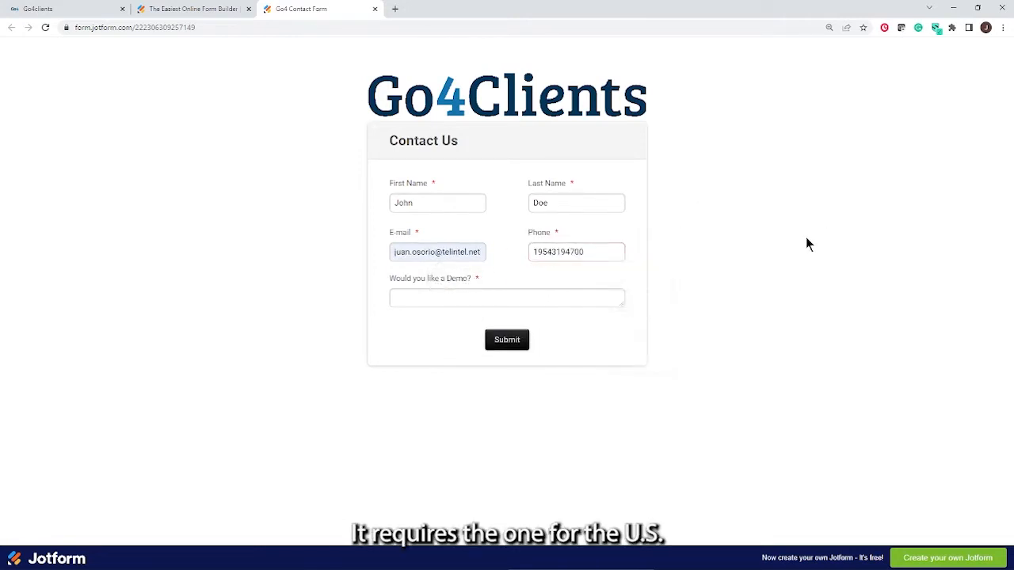
Answer 'Yup' to Would you like a Demo? and submit the form
click(424, 294)
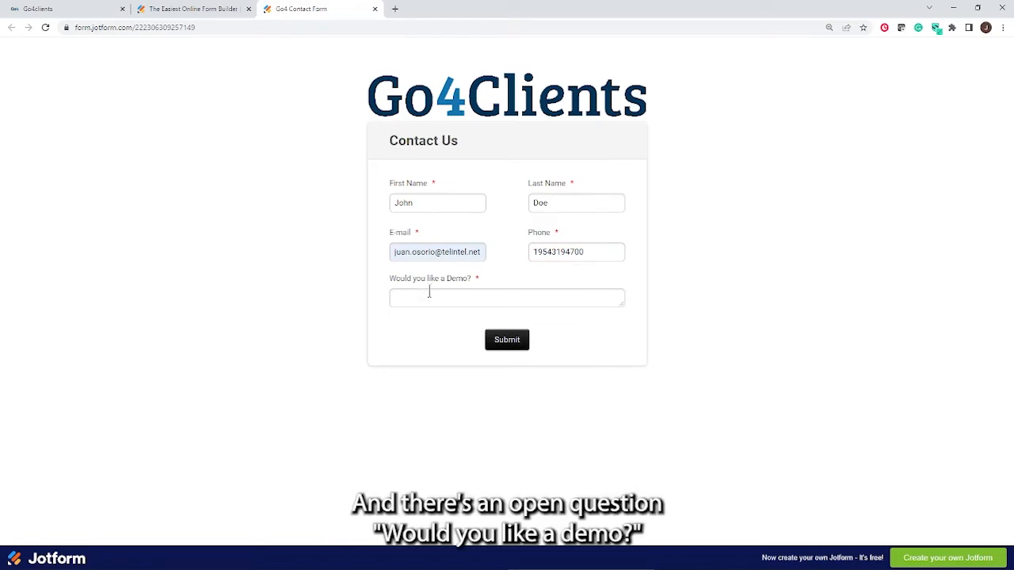
text(Yup)
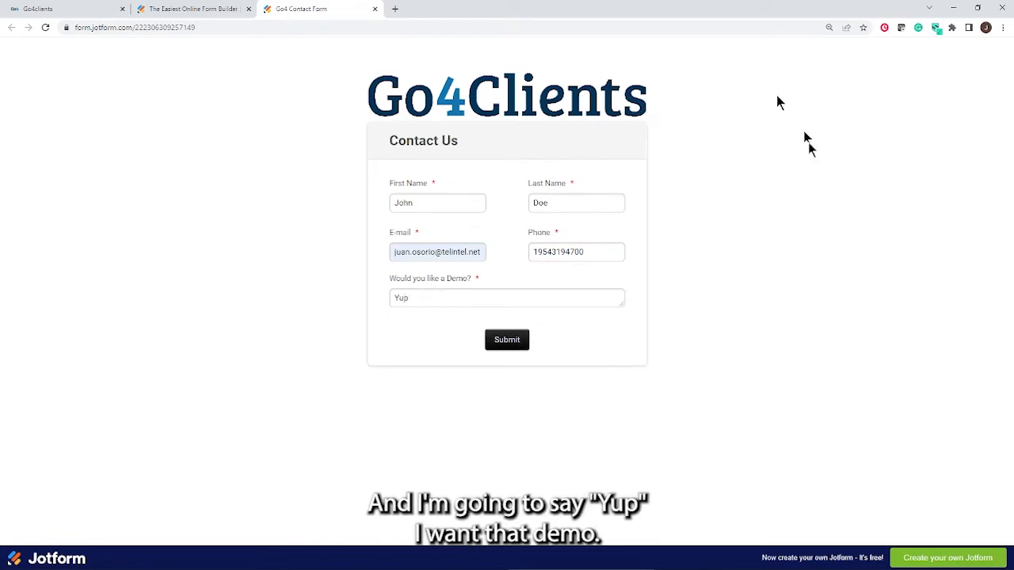
click(505, 342)
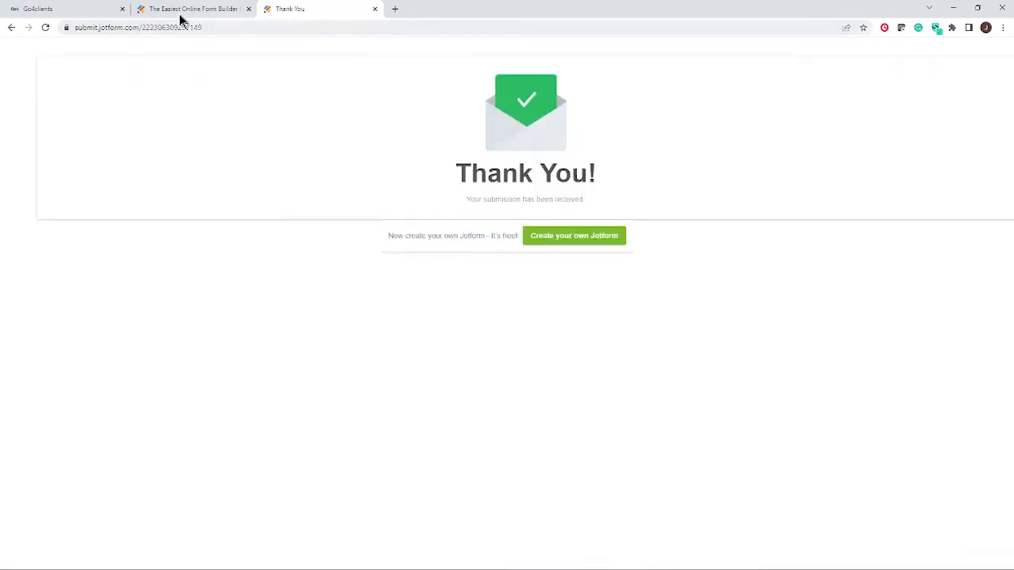
Check the first name and demo answer in the received webhook data, then continue to mapping
click(79, 9)
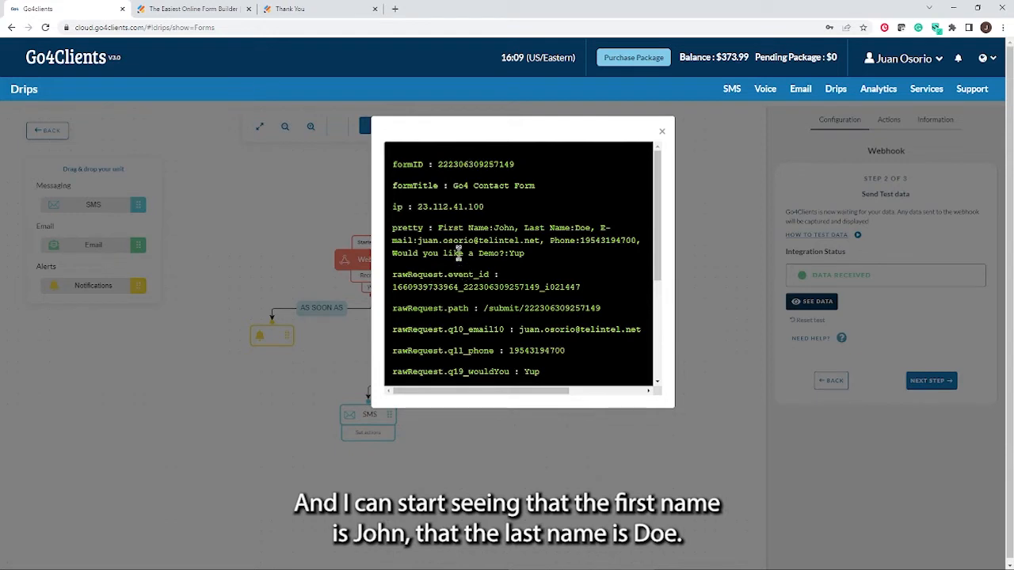
drag(440, 228, 582, 228)
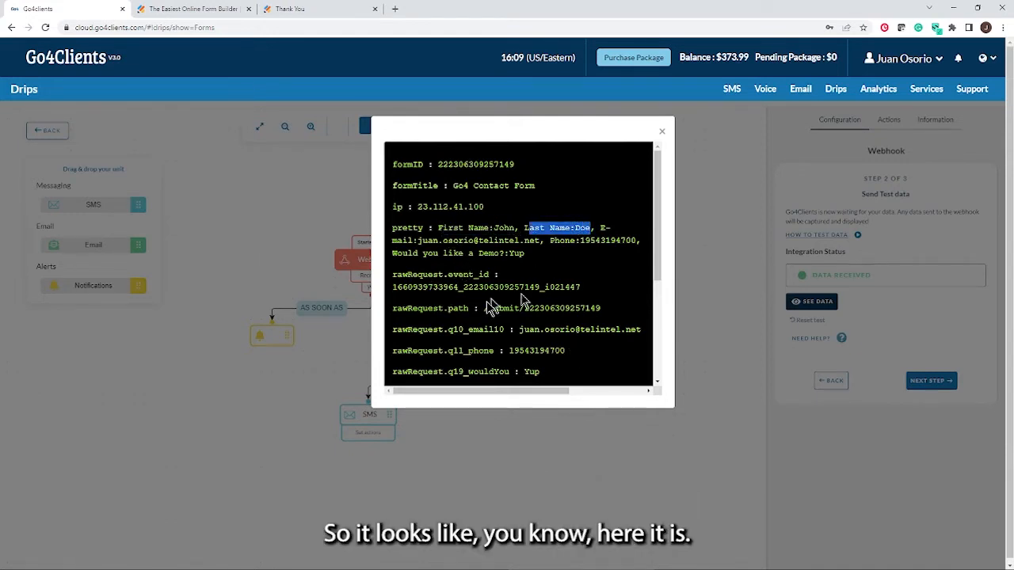
drag(468, 372, 524, 366)
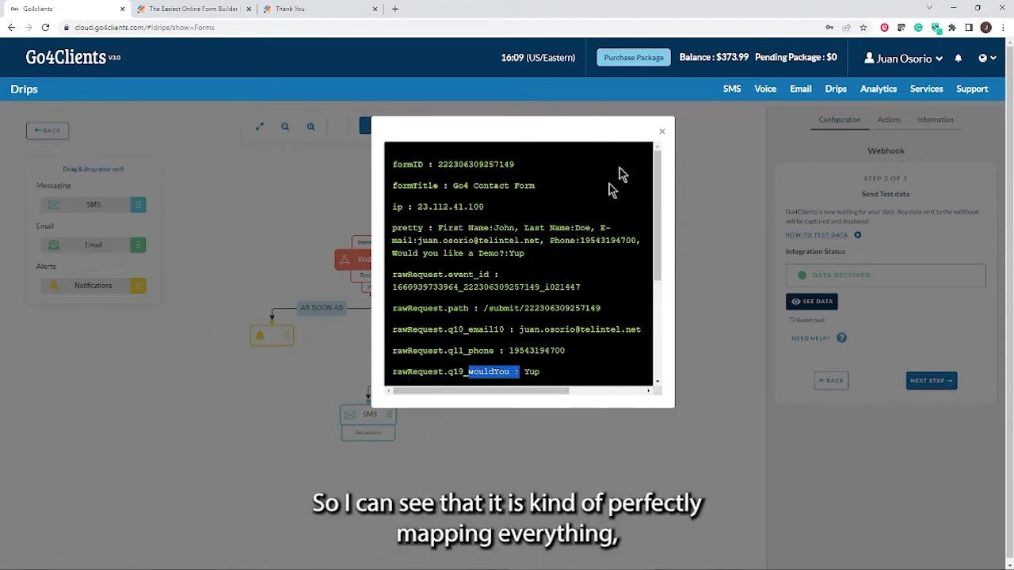
click(663, 132)
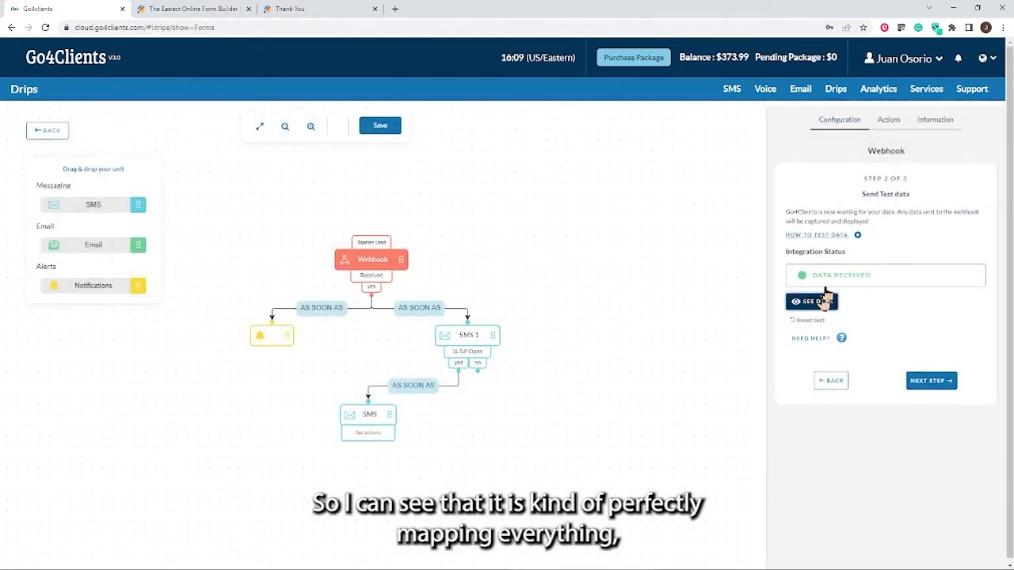
click(924, 383)
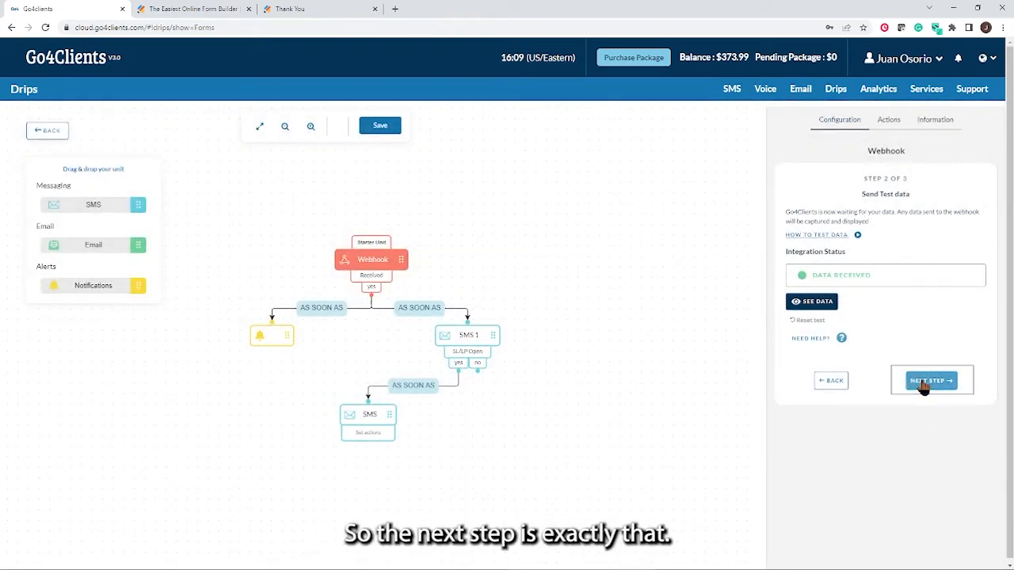
Map #name# to rawRequest.q3_firstName and #email# to rawRequest.q10_email10
scroll(907, 298, down, 1)
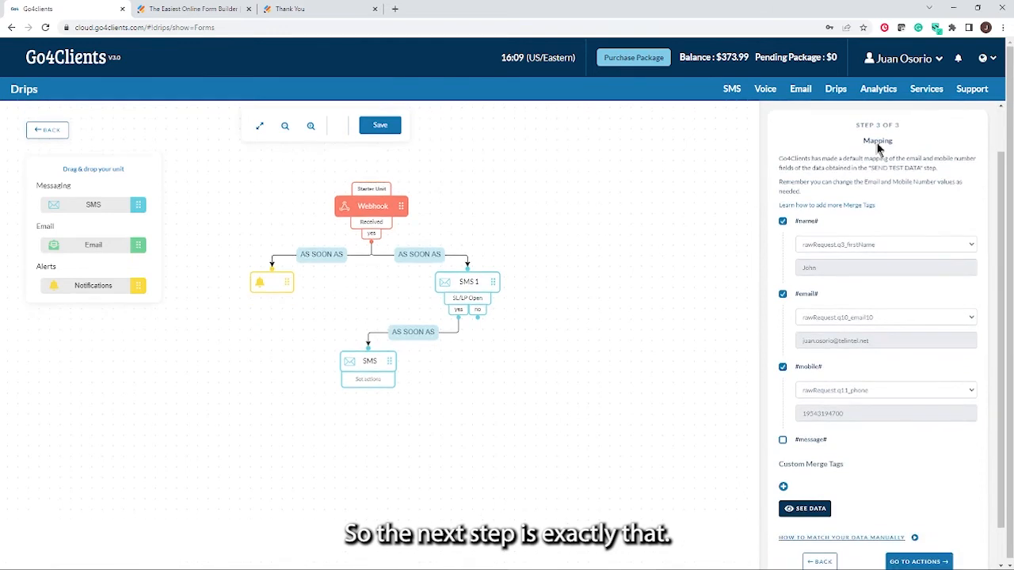
drag(897, 147, 865, 150)
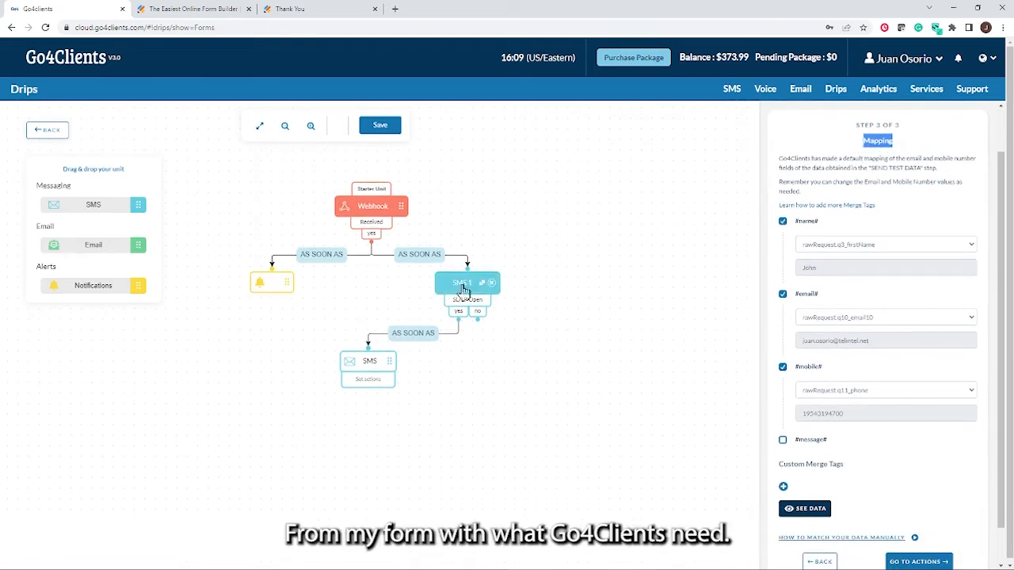
click(973, 248)
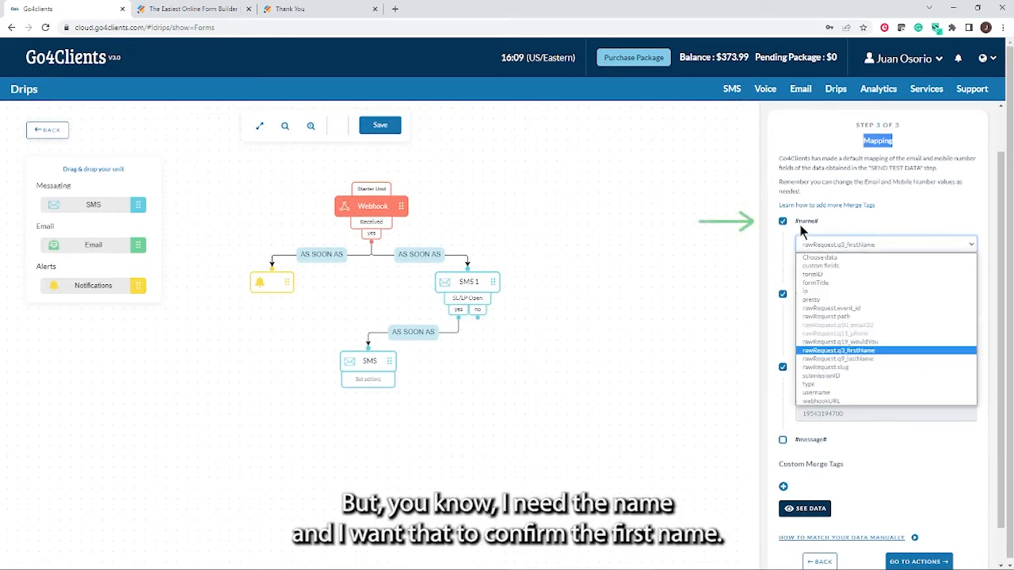
click(877, 352)
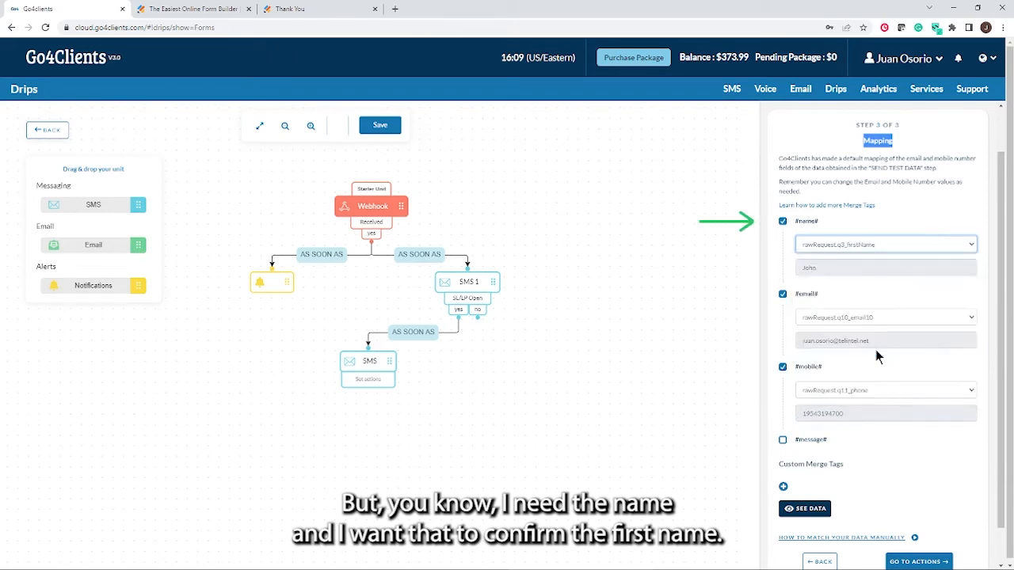
drag(834, 269, 800, 267)
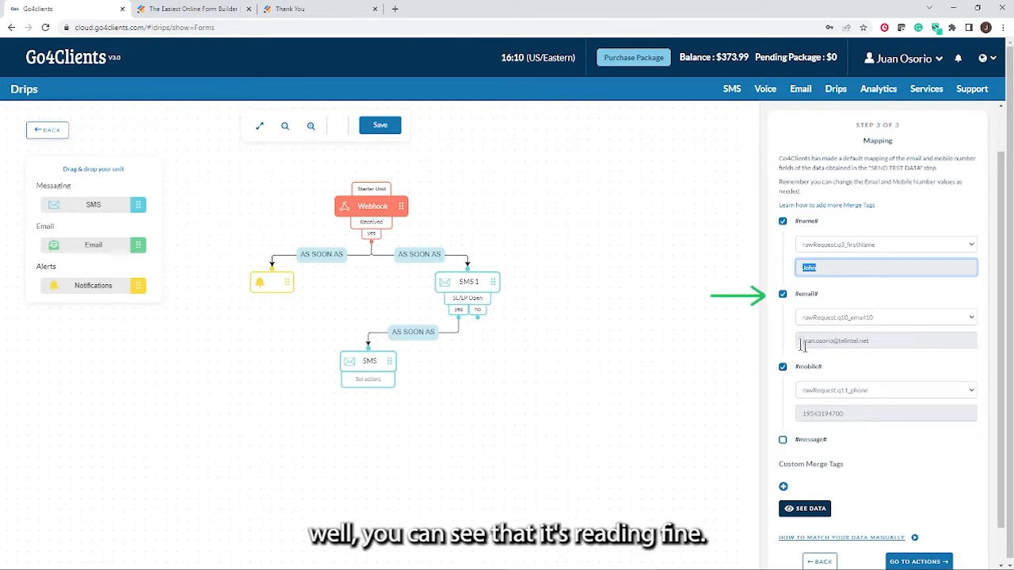
click(972, 321)
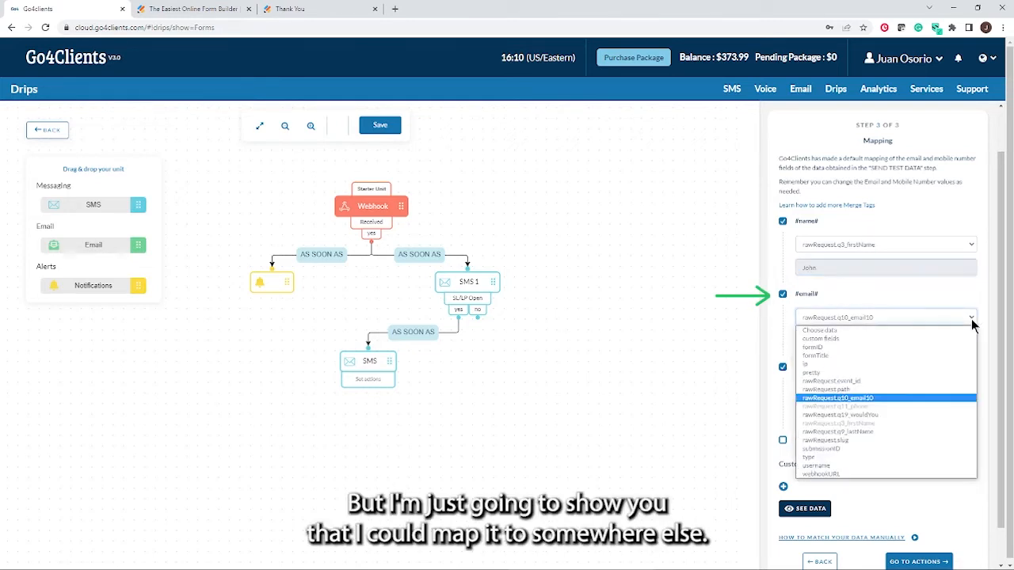
click(857, 387)
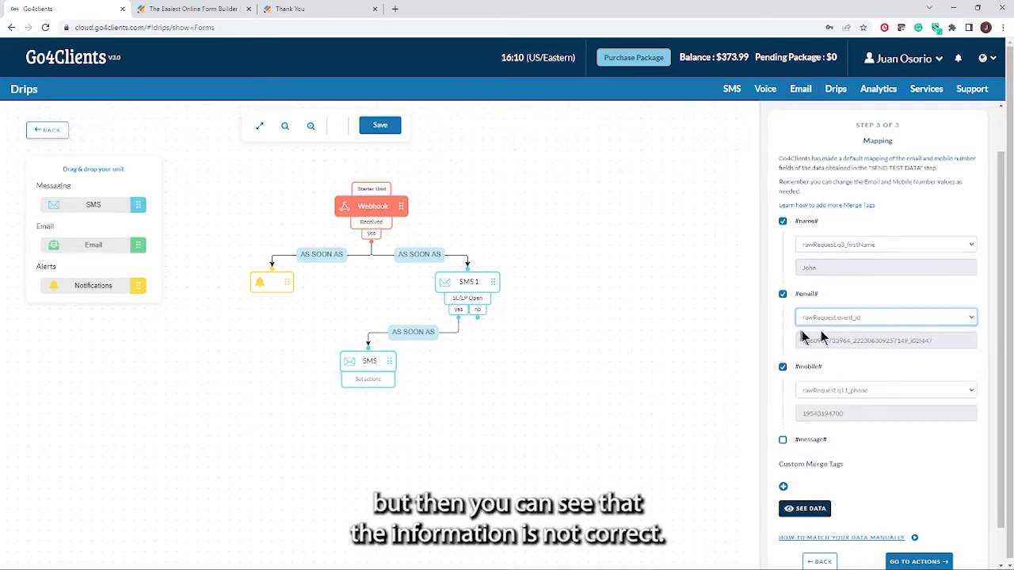
click(968, 318)
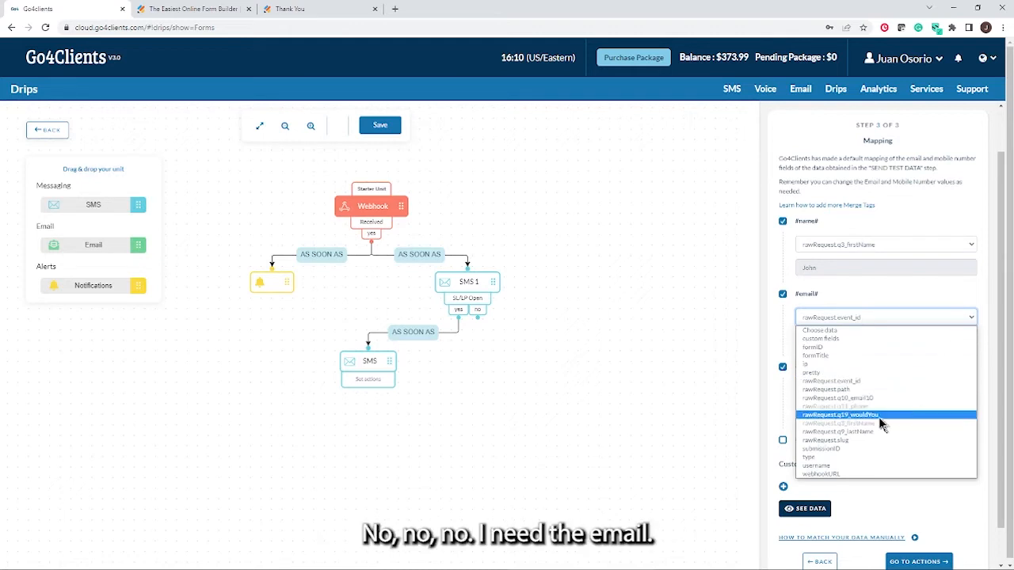
click(870, 397)
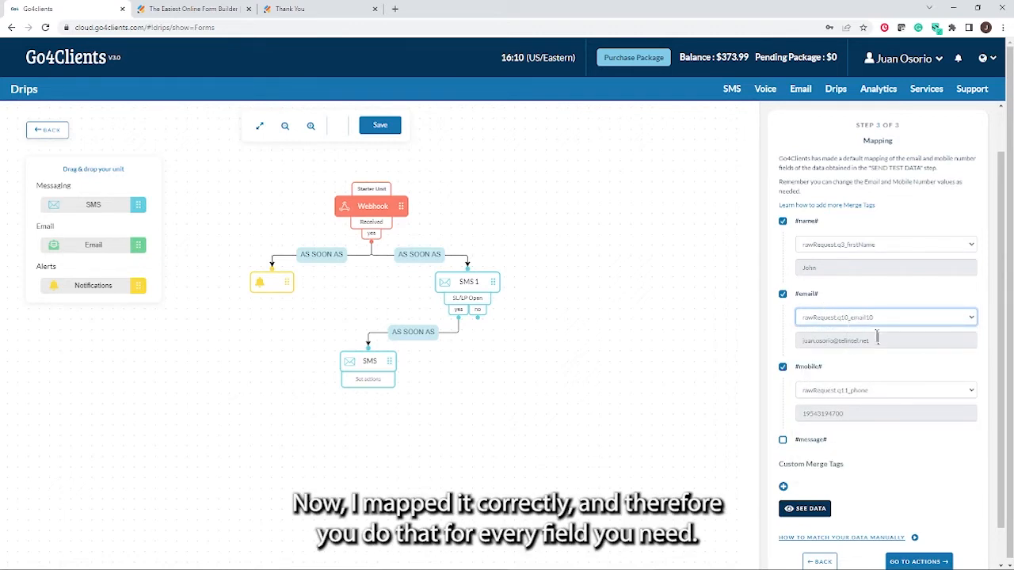
scroll(871, 332, down, 1)
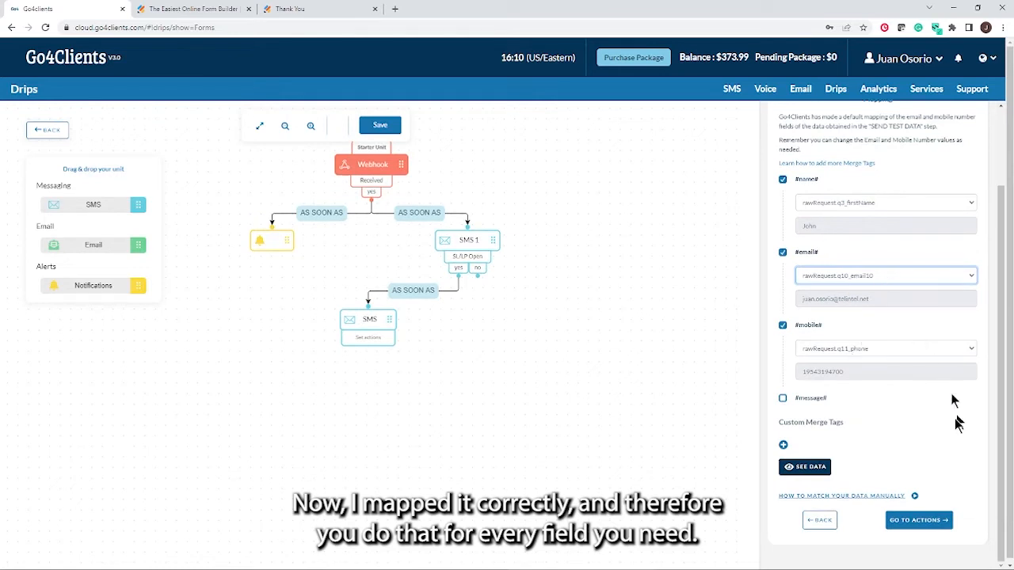
Enable the #message# tag and map it to rawRequest.q19_wouldYou, whose sample answer is Yup
click(783, 400)
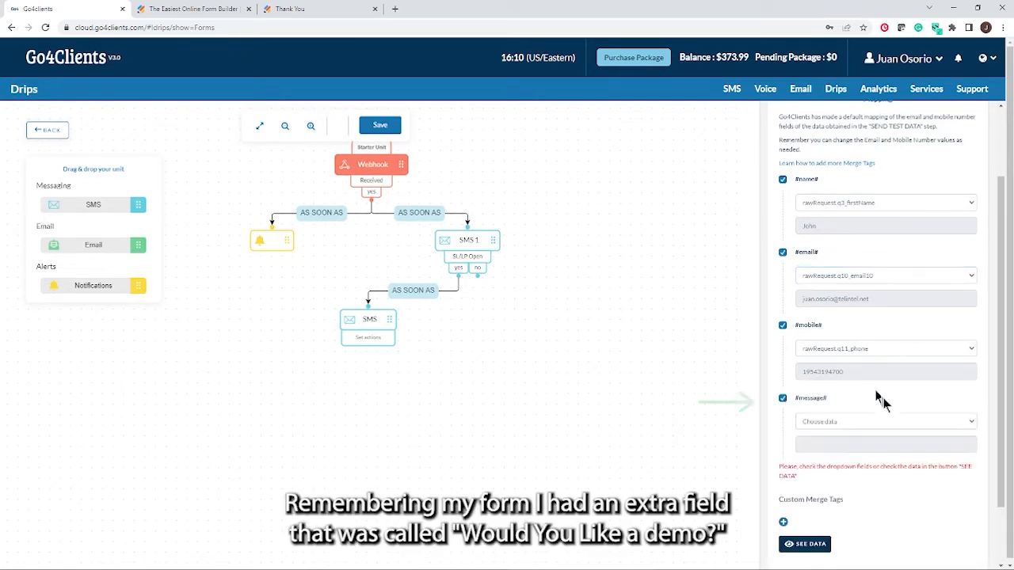
click(966, 423)
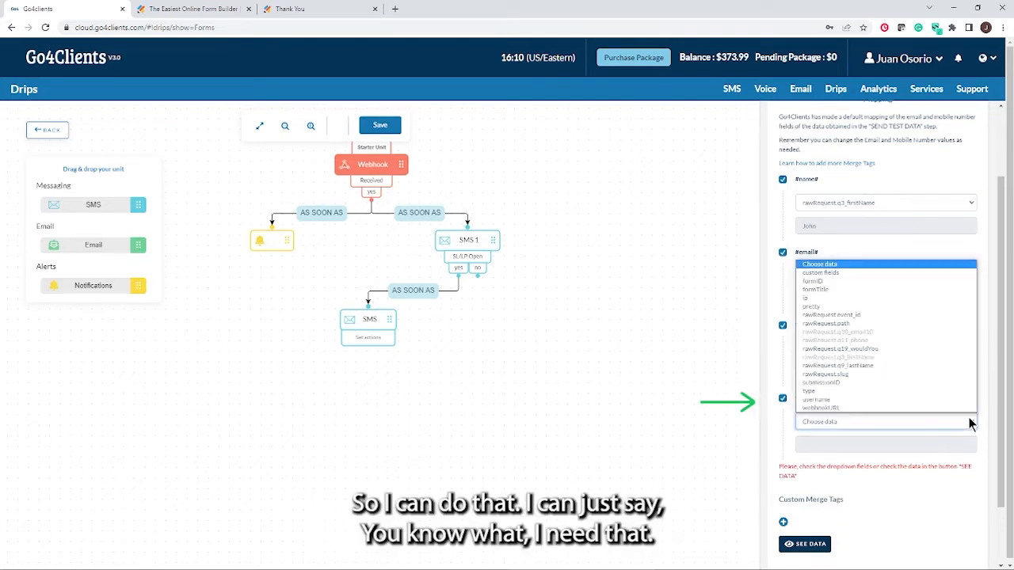
click(871, 350)
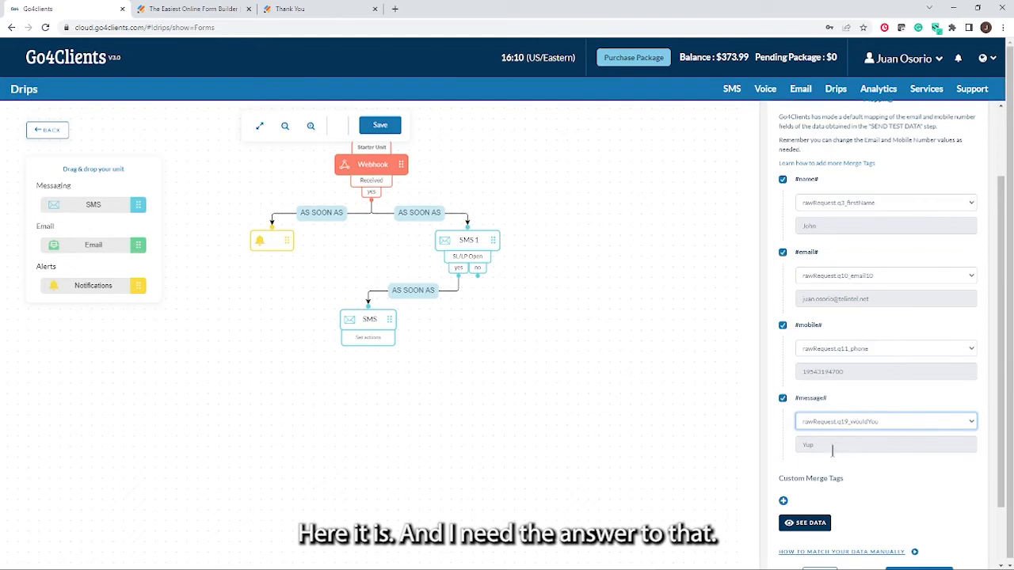
drag(819, 446, 796, 444)
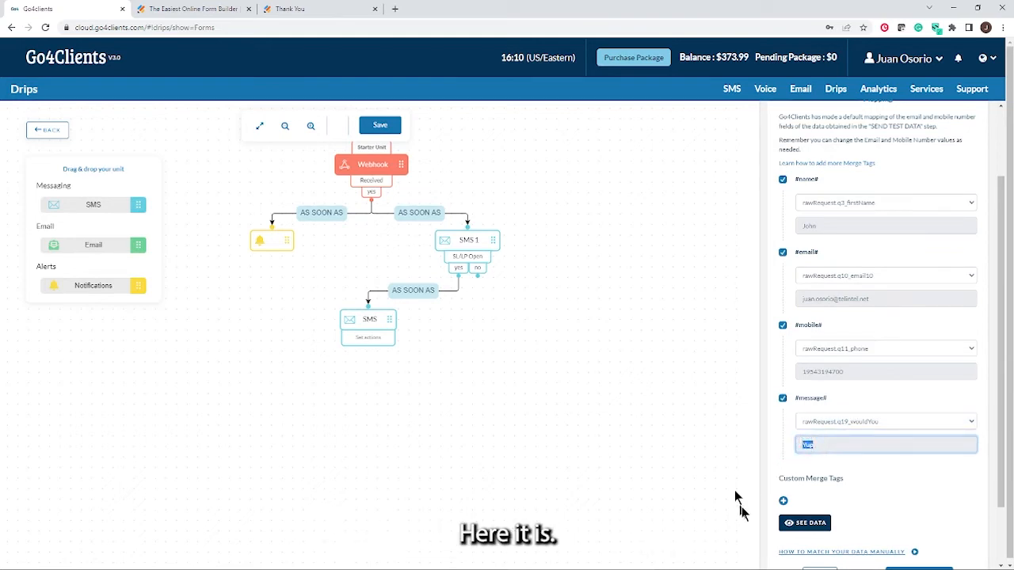
click(888, 476)
Check the extra merge tags and the raw submission data, then continue to the trigger-time actions
click(782, 500)
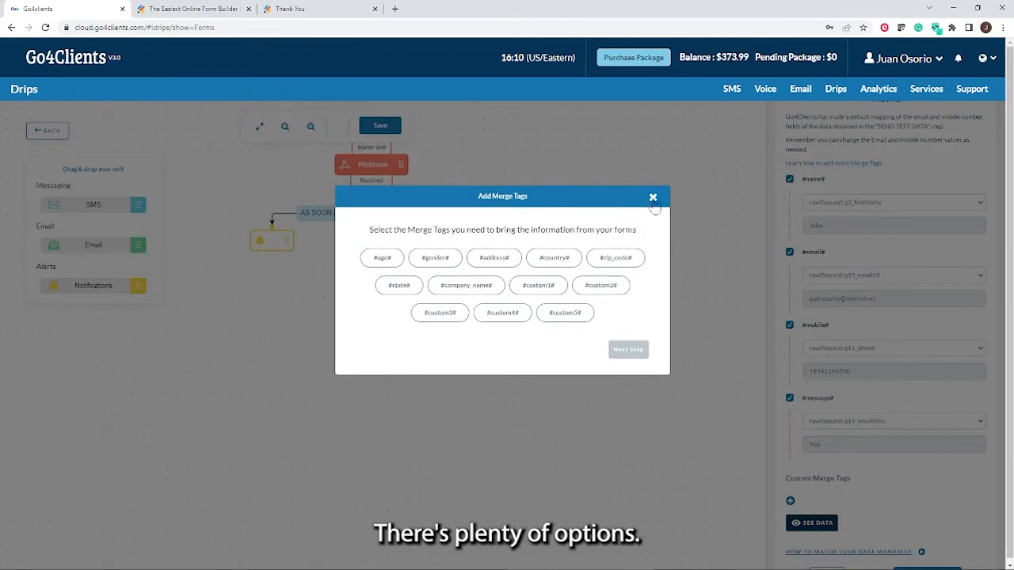
click(653, 197)
click(809, 524)
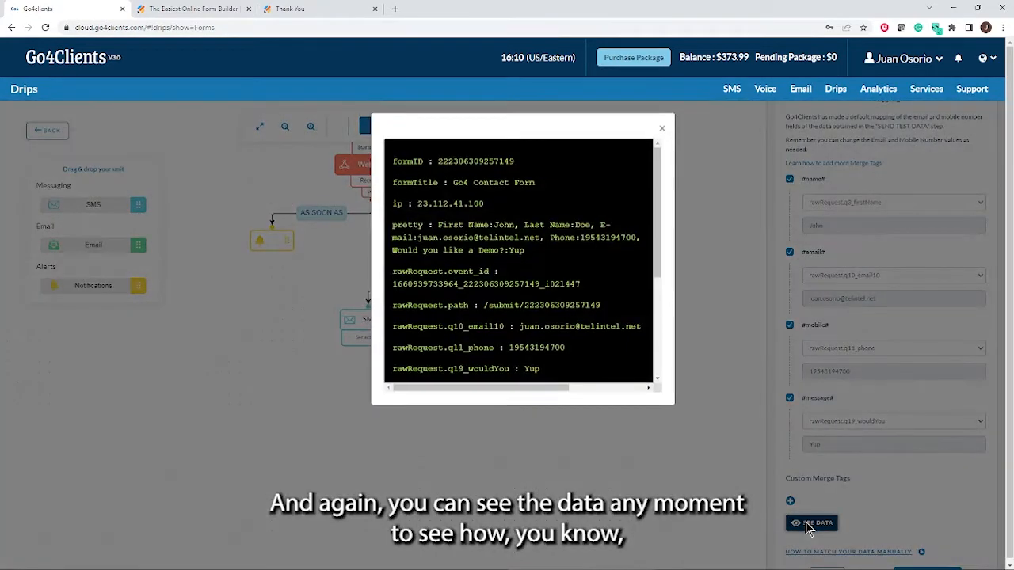
scroll(577, 317, down, 5)
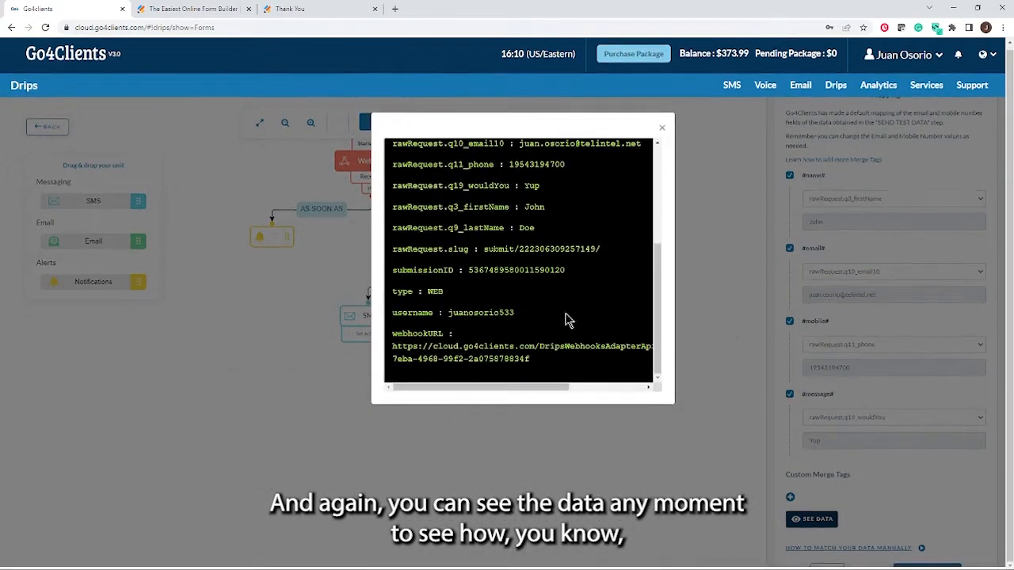
scroll(405, 247, up, 3)
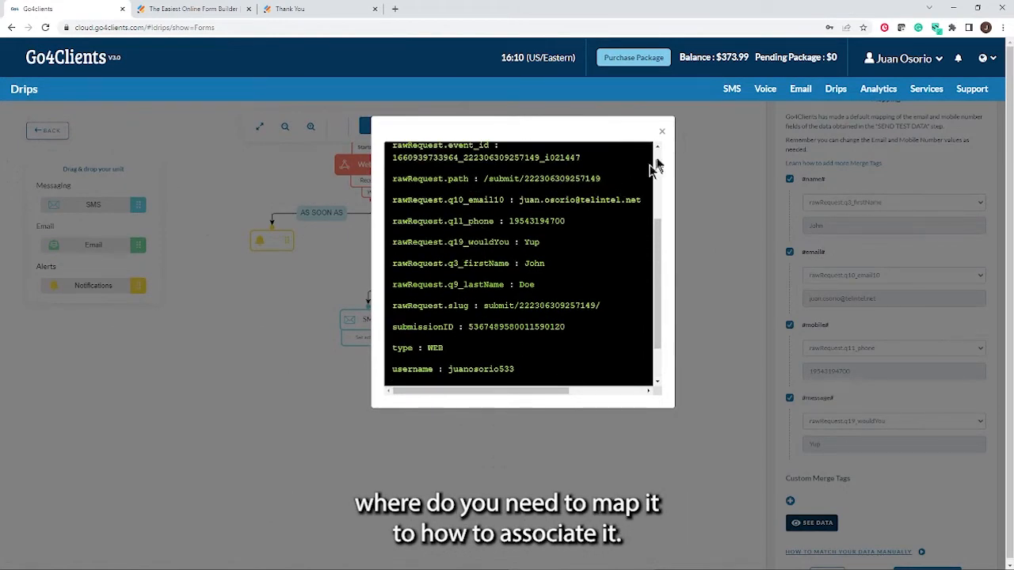
click(662, 131)
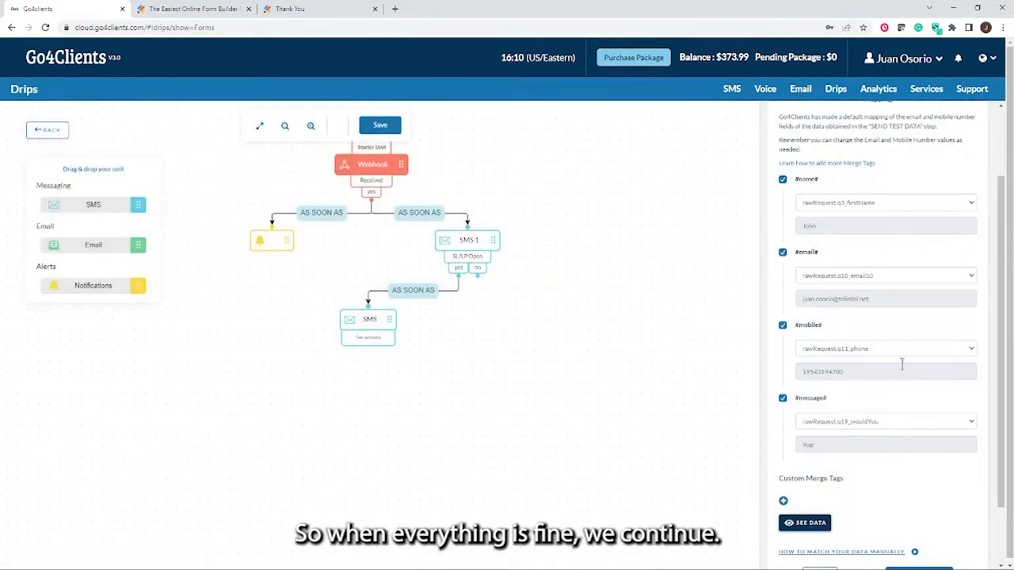
scroll(901, 363, down, 1)
click(912, 504)
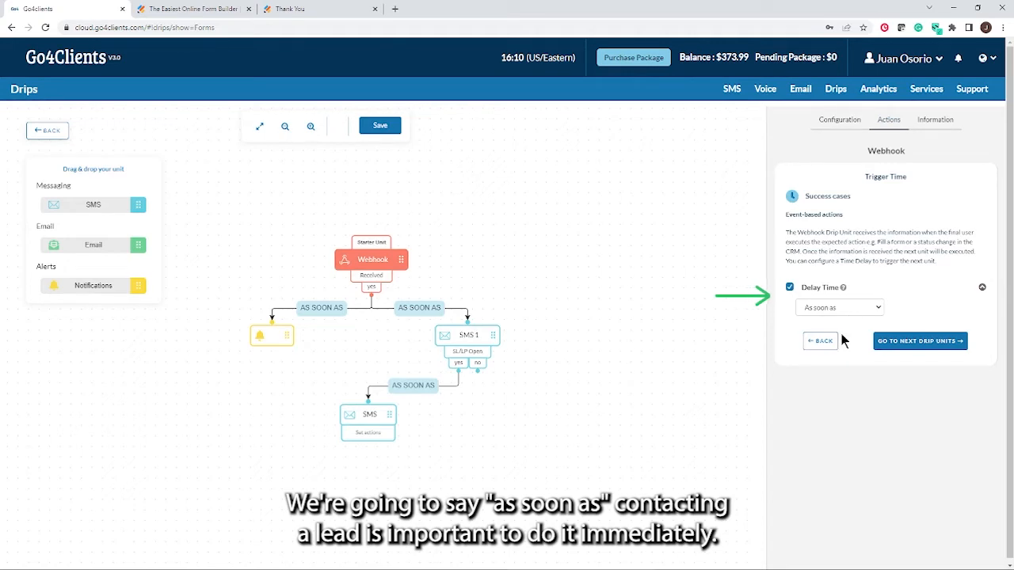
Leave the webhook delay at As soon as and advance to the next drip unit
click(876, 309)
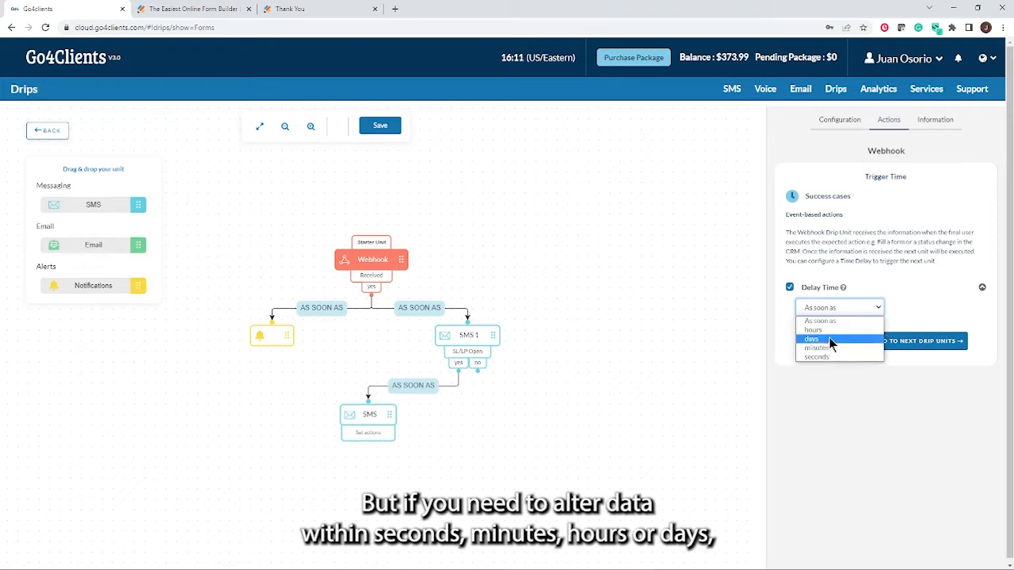
click(913, 304)
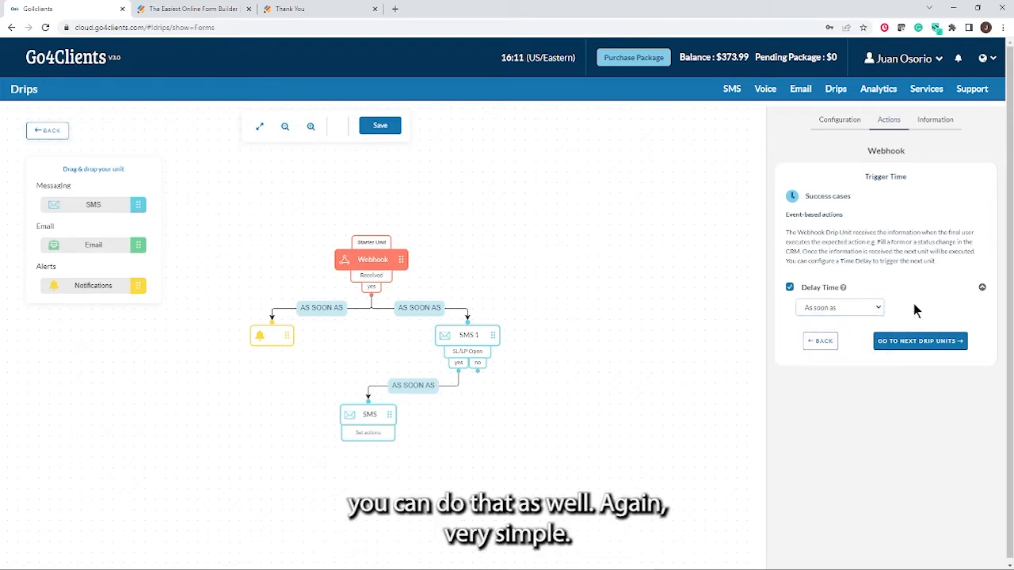
click(901, 347)
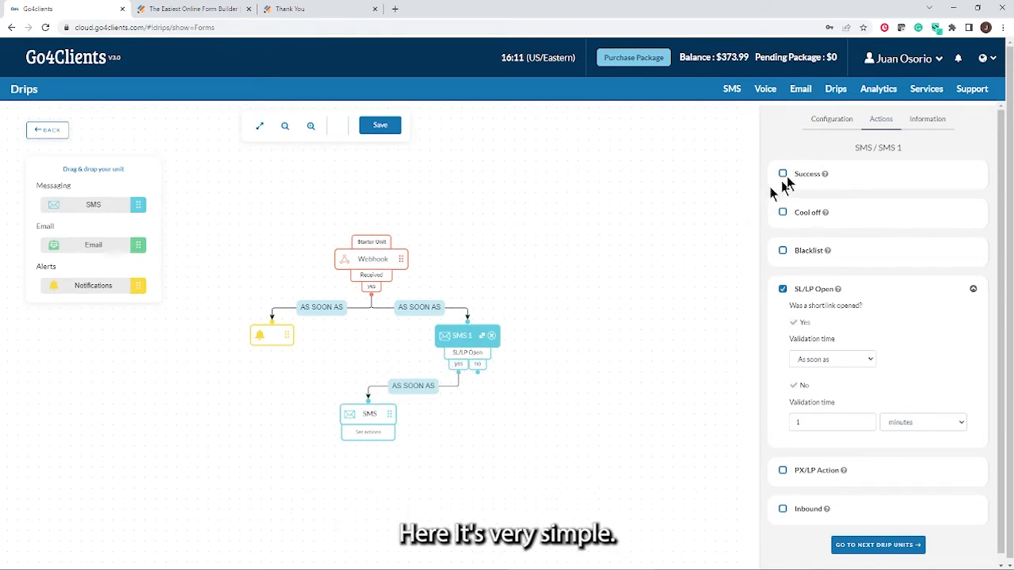
Replace the SMS 1 text with 'Hi #name#, thanks for your interest Click he for info', lowercasing CLick's L
click(830, 121)
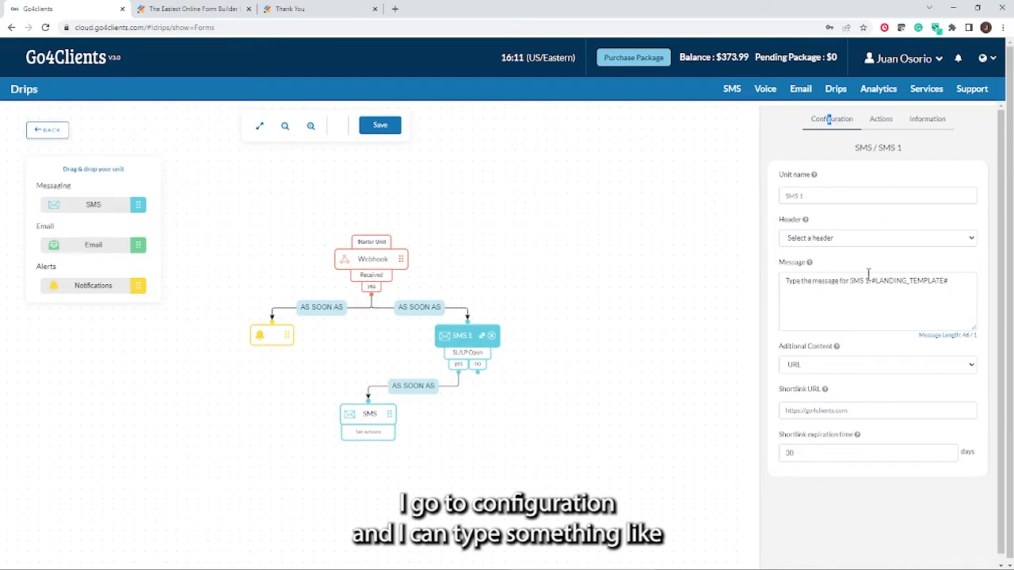
drag(963, 290, 788, 287)
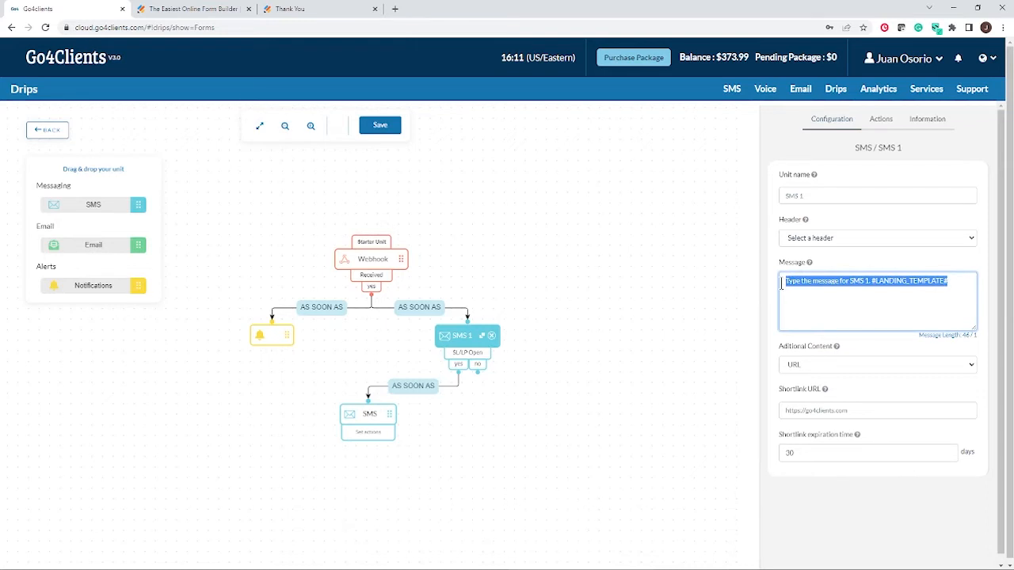
text(Hi)
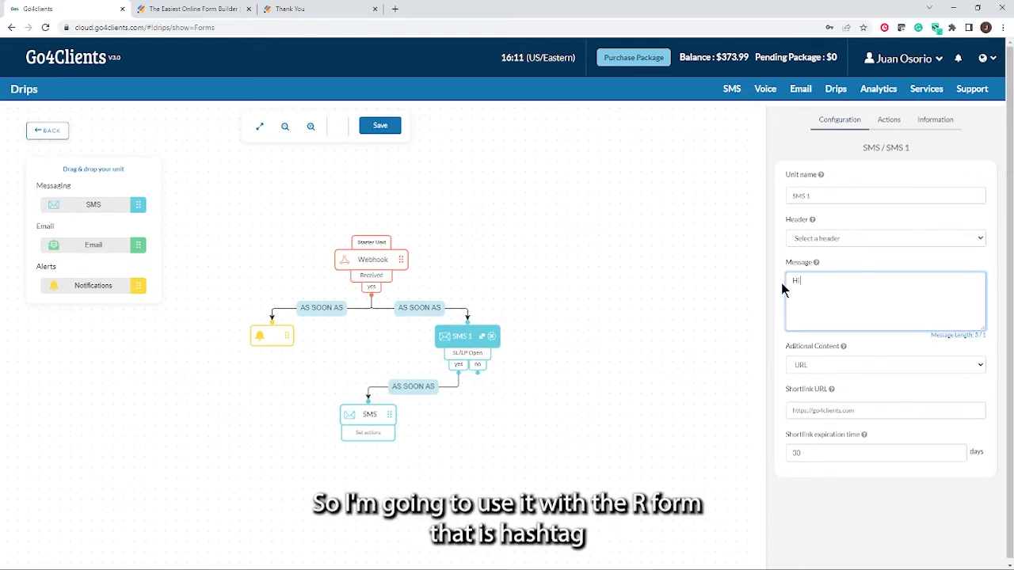
text(#name#)
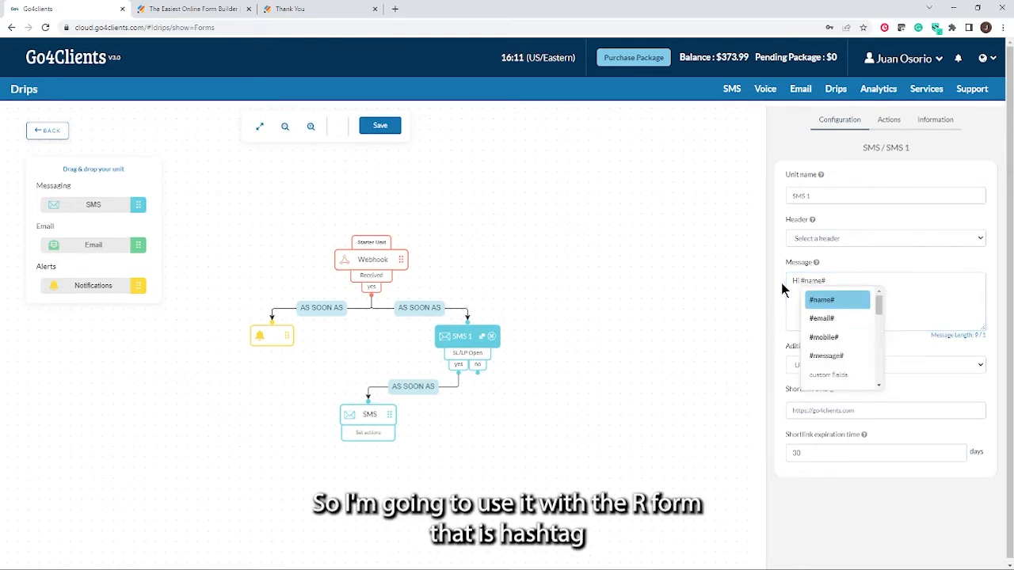
click(828, 299)
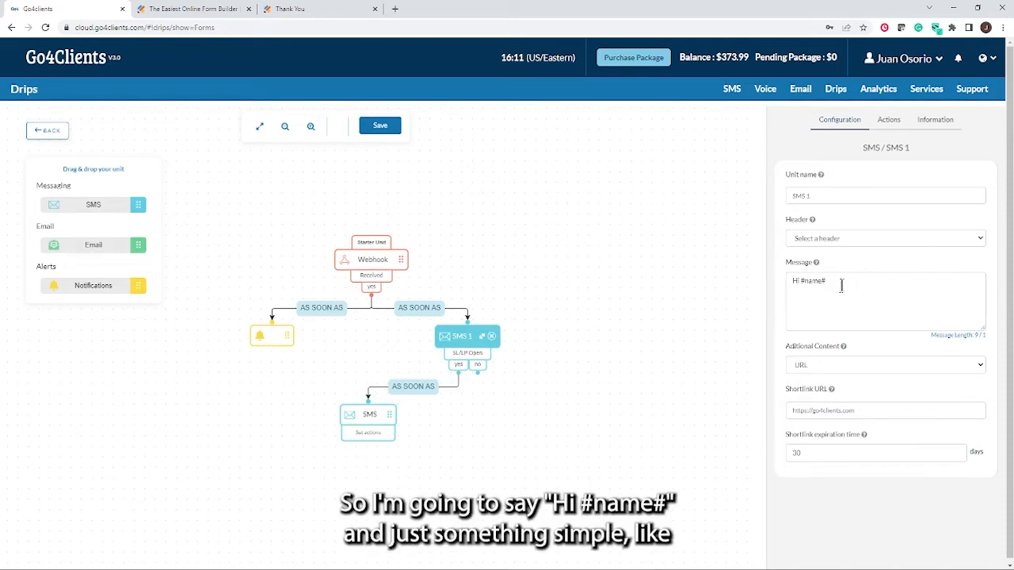
click(841, 285)
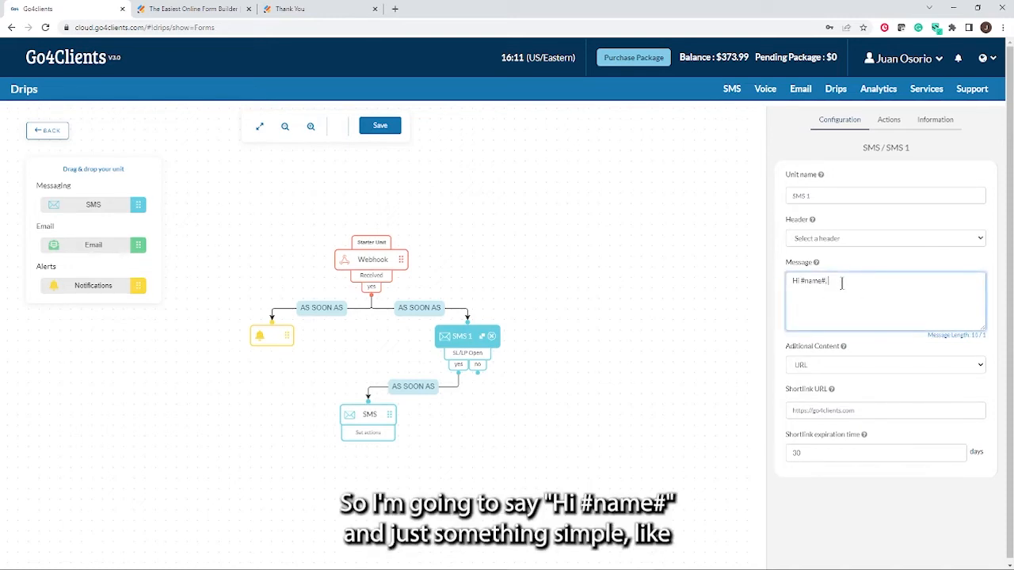
text(an)
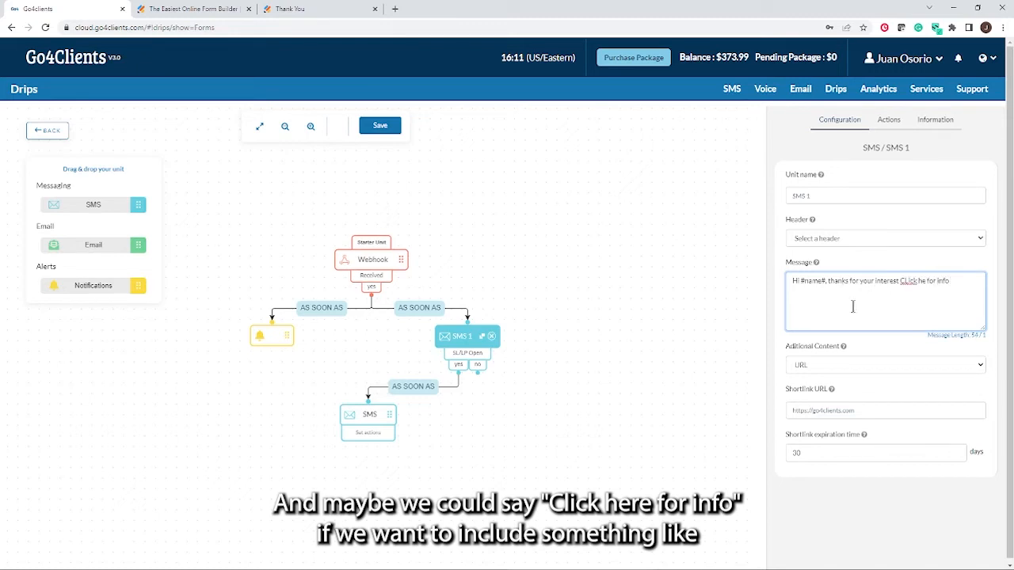
drag(904, 281, 909, 281)
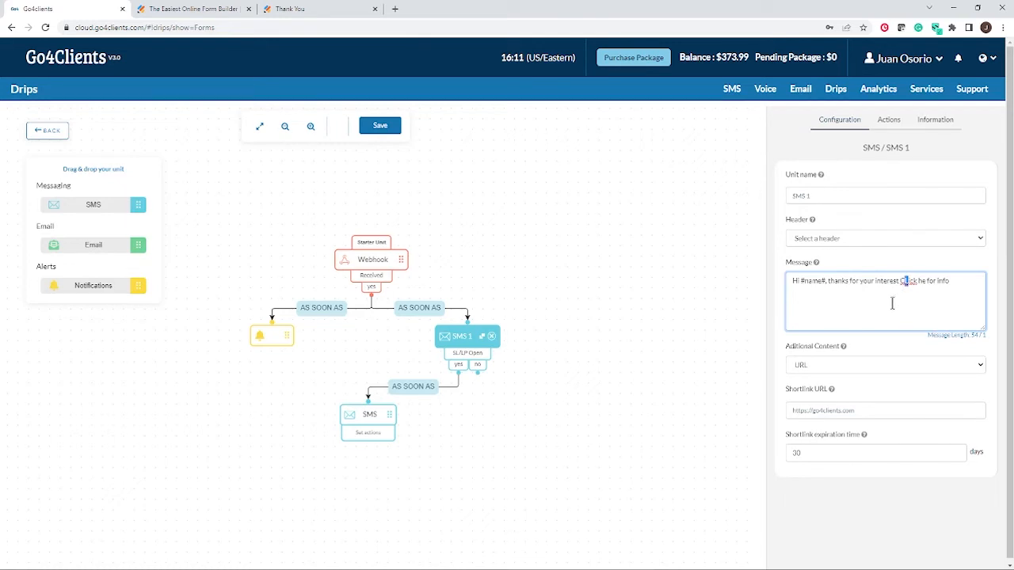
text(l)
click(956, 281)
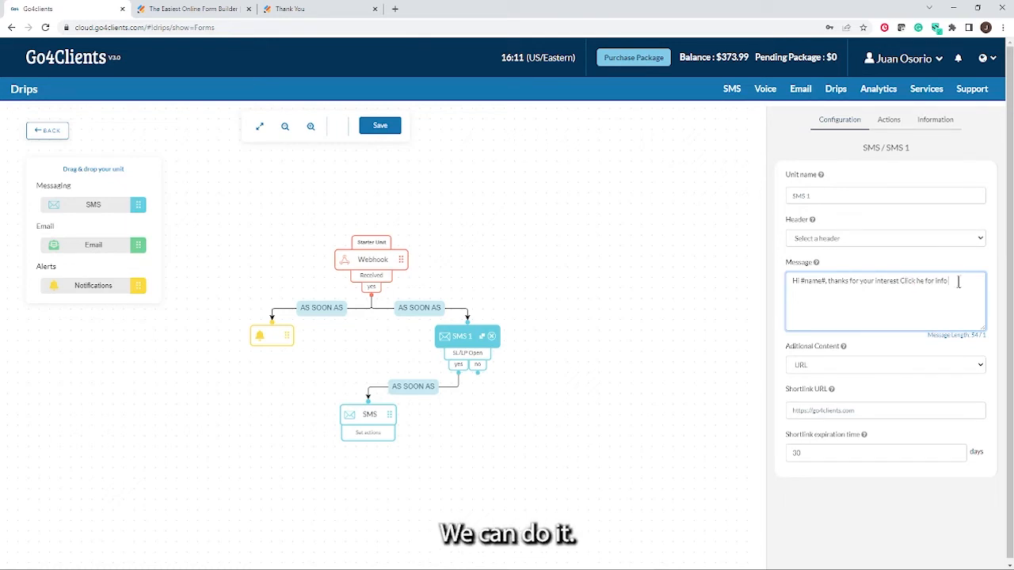
click(978, 368)
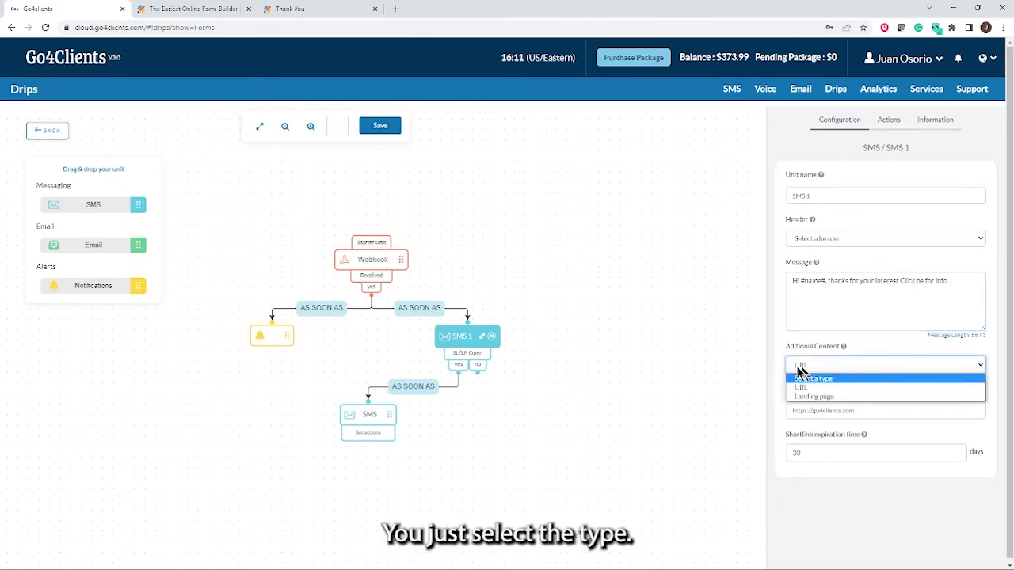
click(801, 379)
click(978, 366)
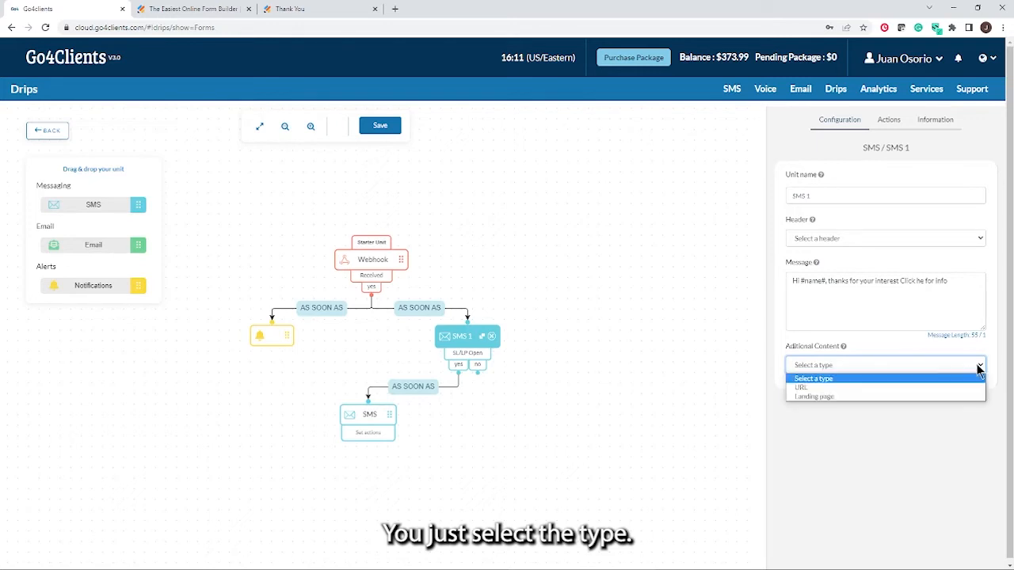
click(800, 387)
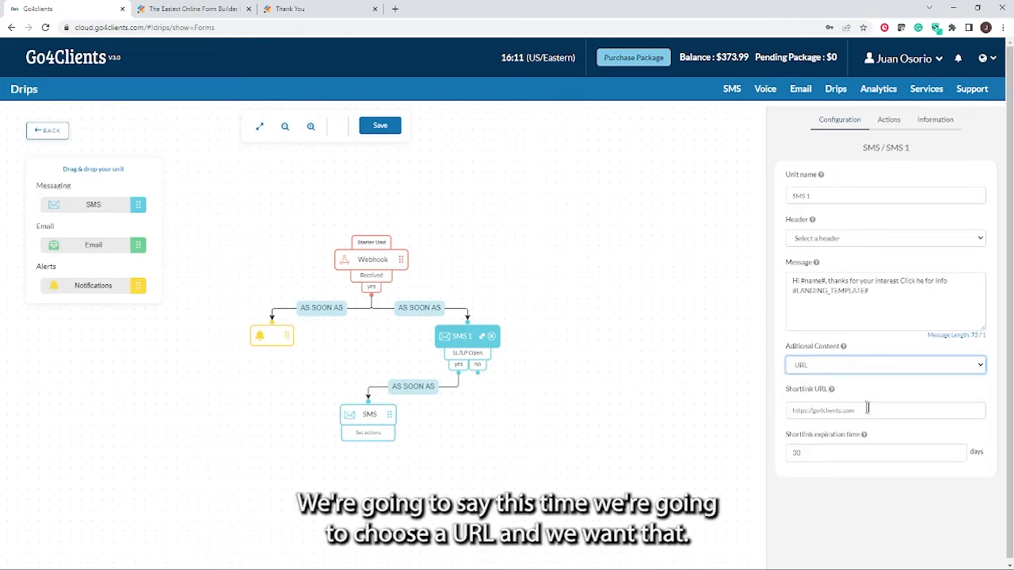
drag(864, 411, 786, 411)
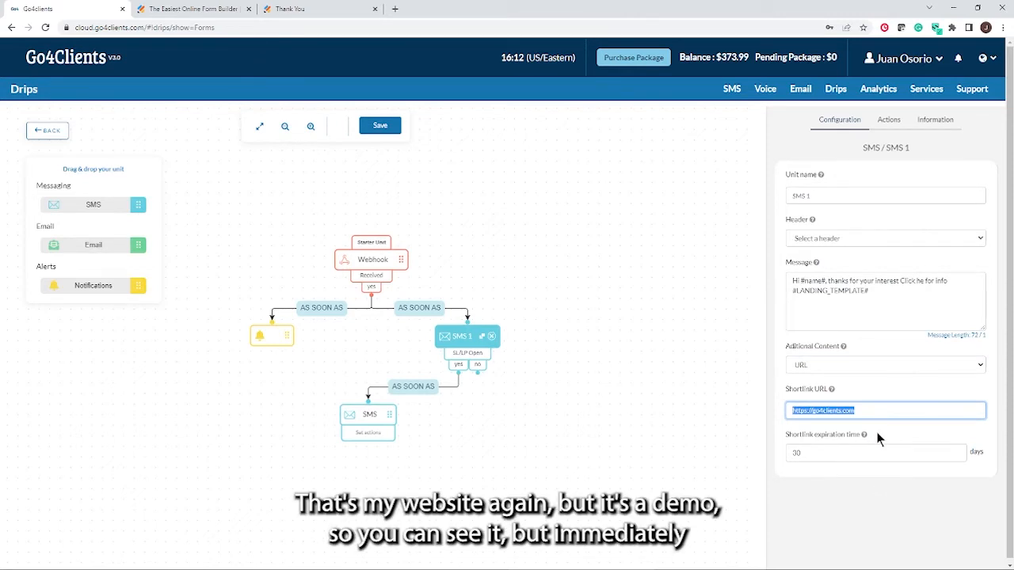
drag(868, 291, 790, 297)
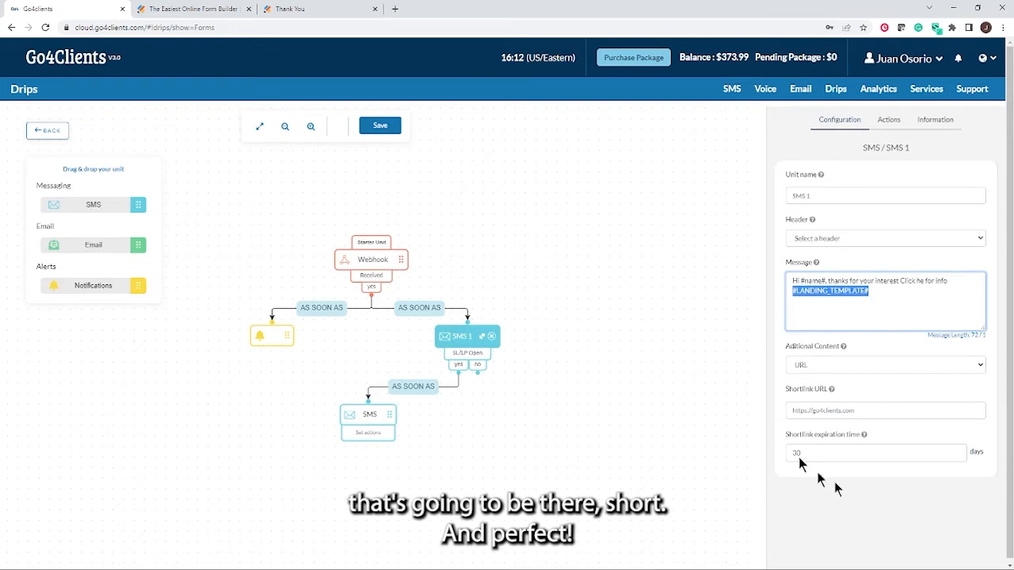
mouse_move(376, 427)
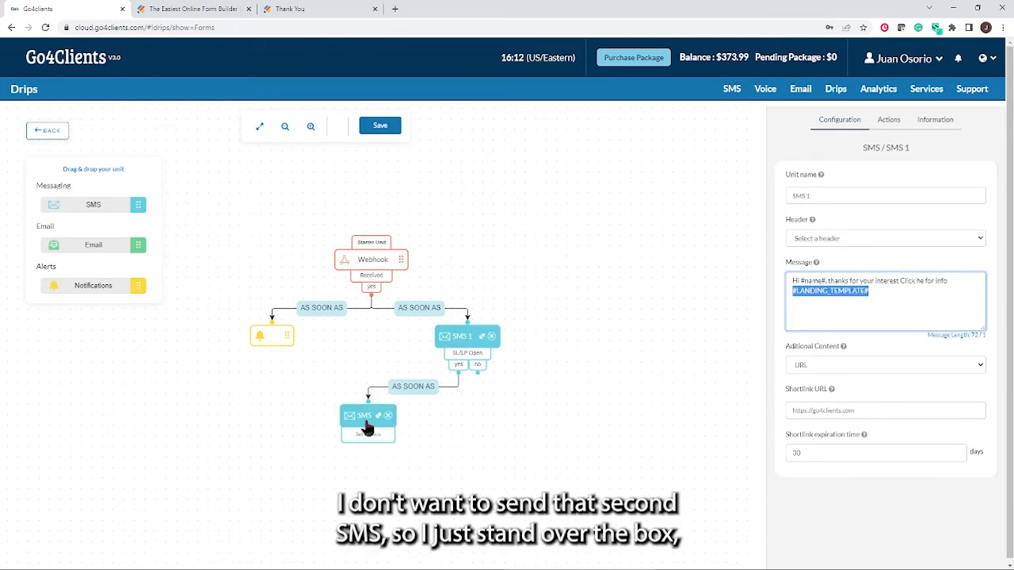
click(388, 415)
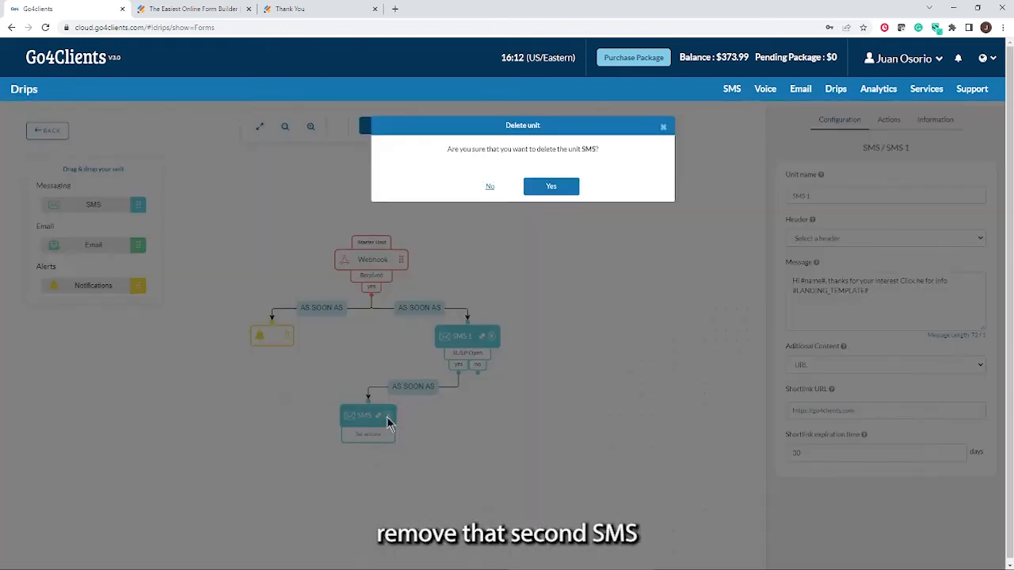
click(550, 187)
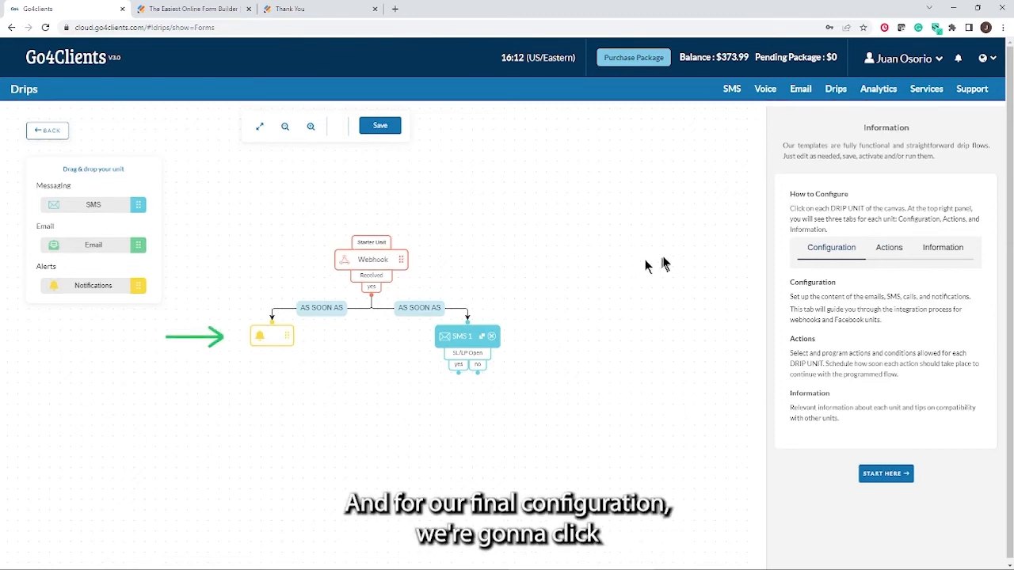
Replace the notification's destination email with the new sales address and bring up the email designs
click(268, 339)
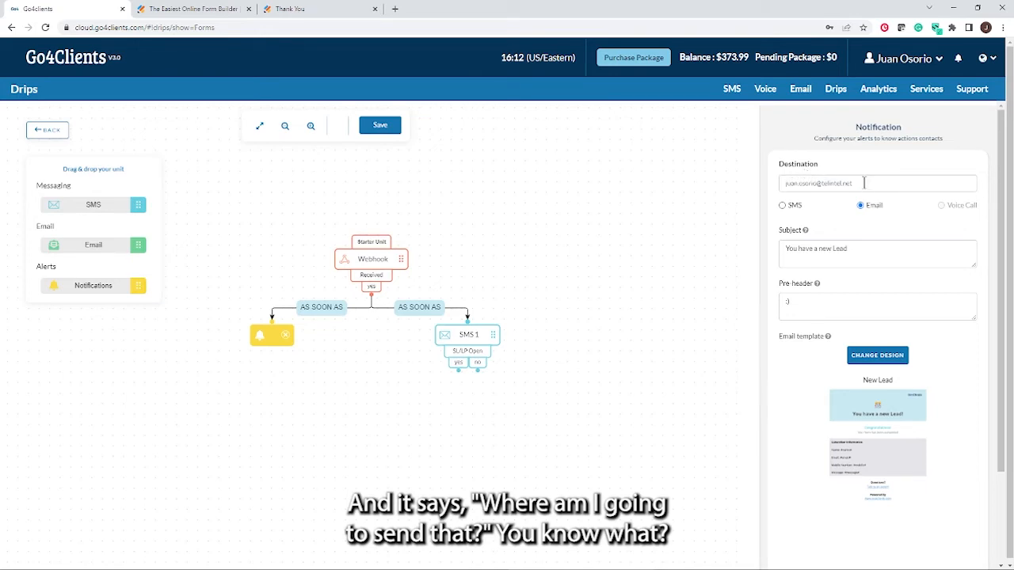
drag(863, 183, 780, 181)
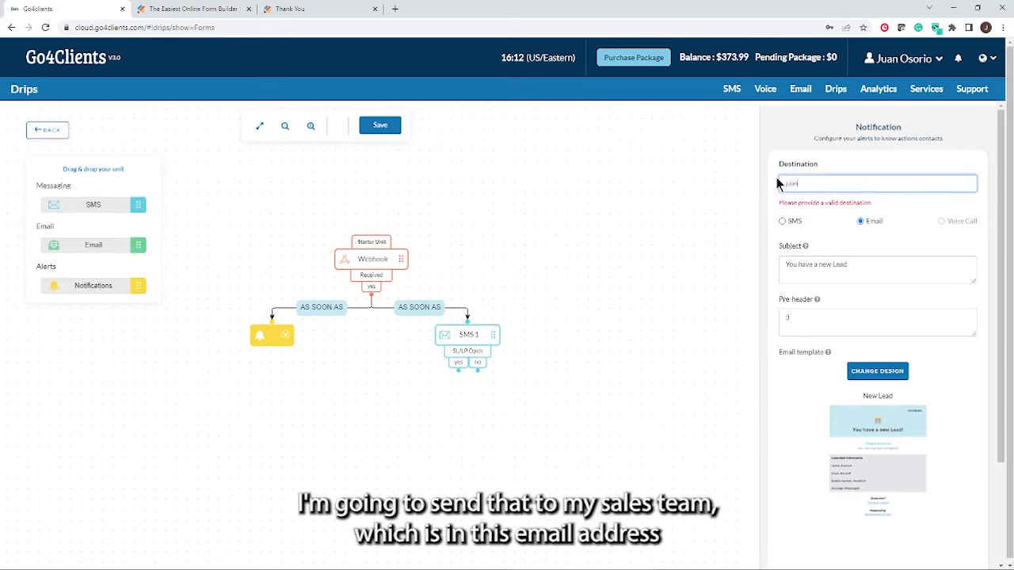
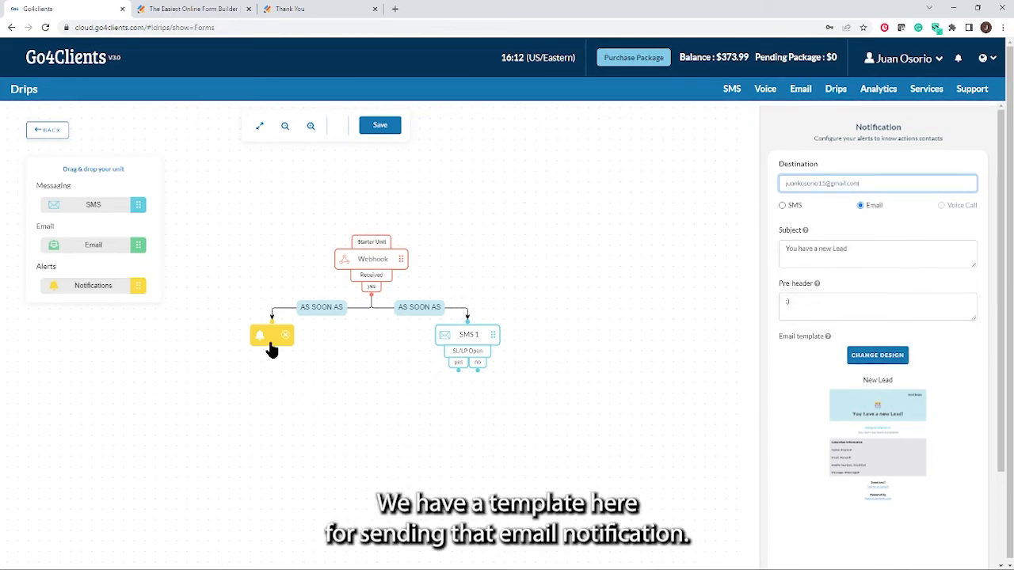
click(885, 356)
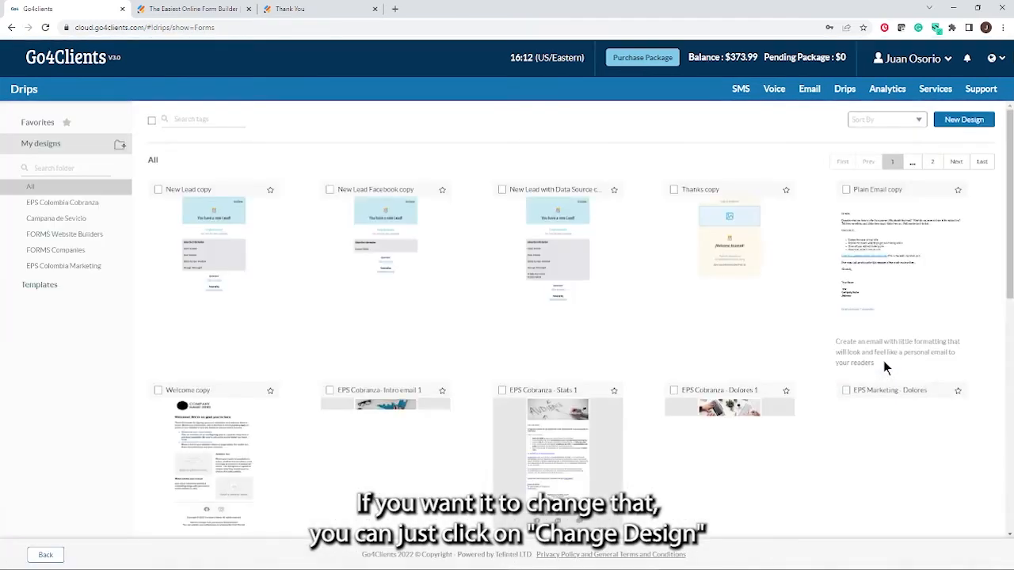
Browse the ready-made email templates, then go back to the drip editor keeping the New Lead design
click(44, 285)
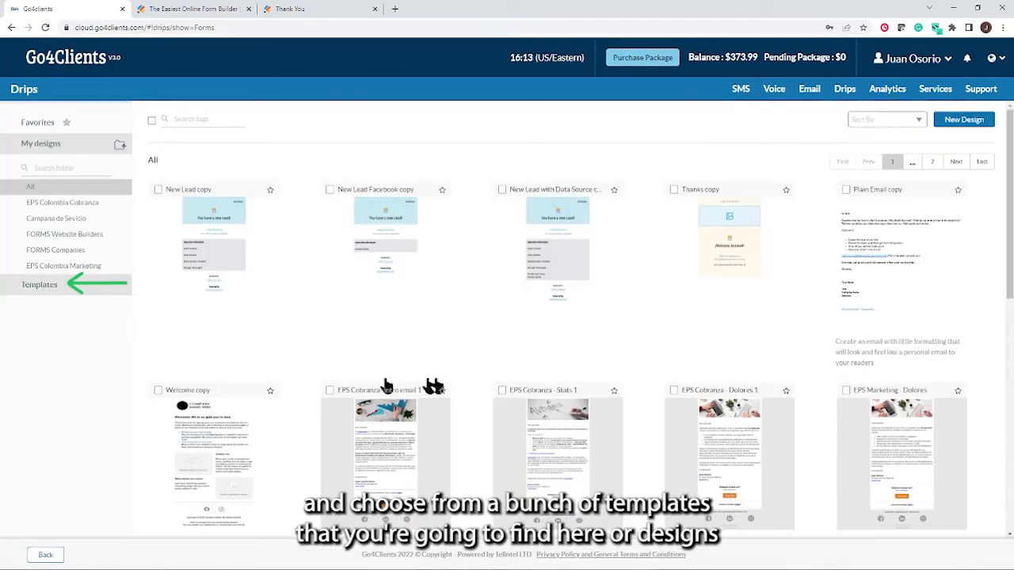
scroll(593, 369, down, 3)
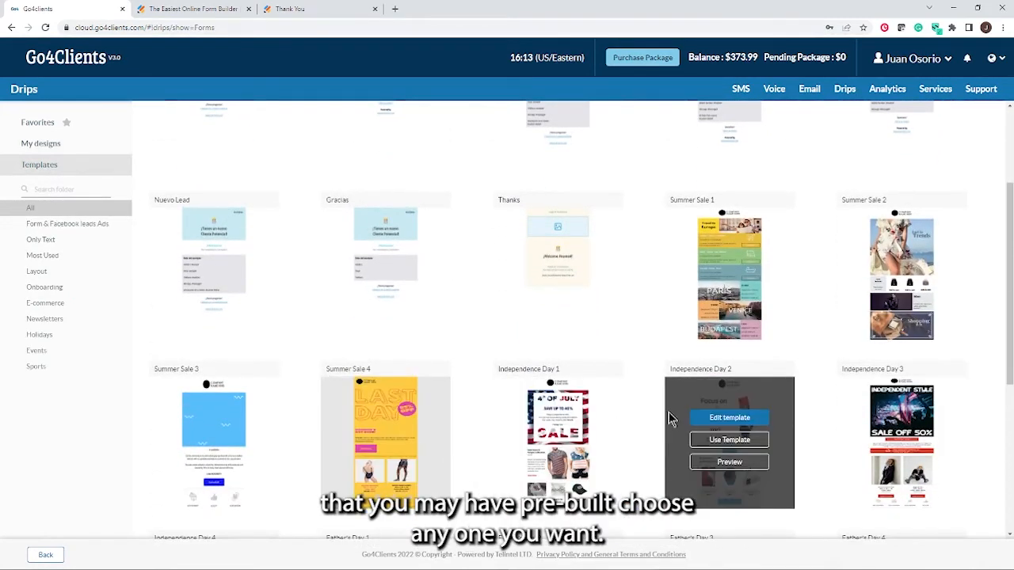
click(45, 554)
scroll(866, 464, down, 2)
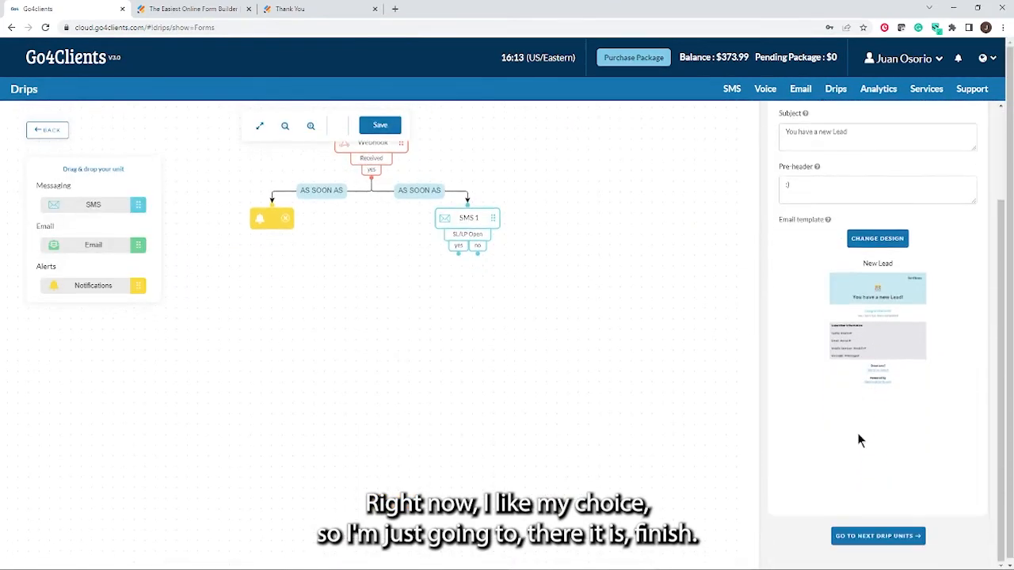
scroll(879, 503, up, 2)
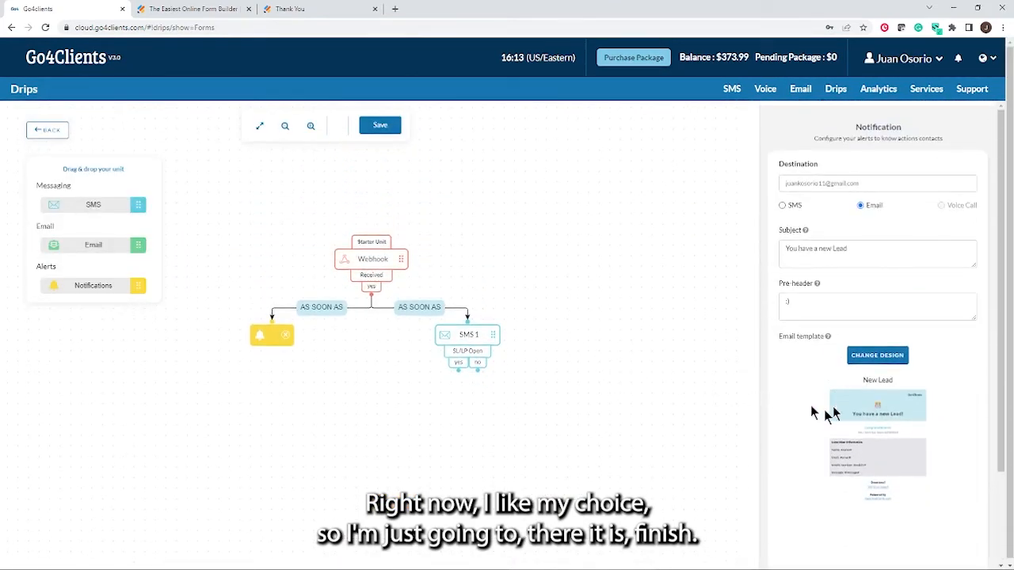
Save the drip as 'Jotform Demo' and switch it on
click(378, 128)
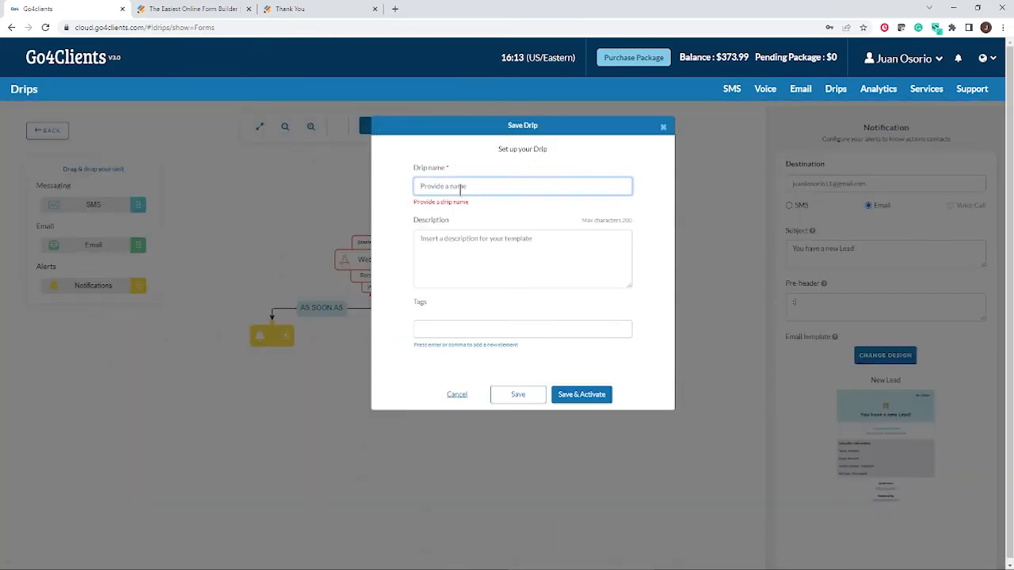
text(Jotform)
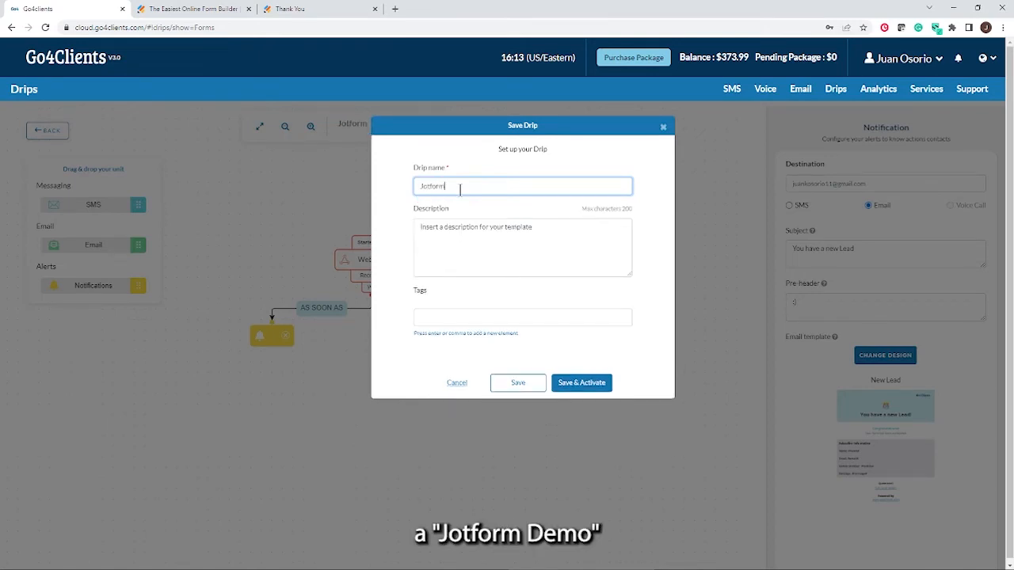
text( Demo)
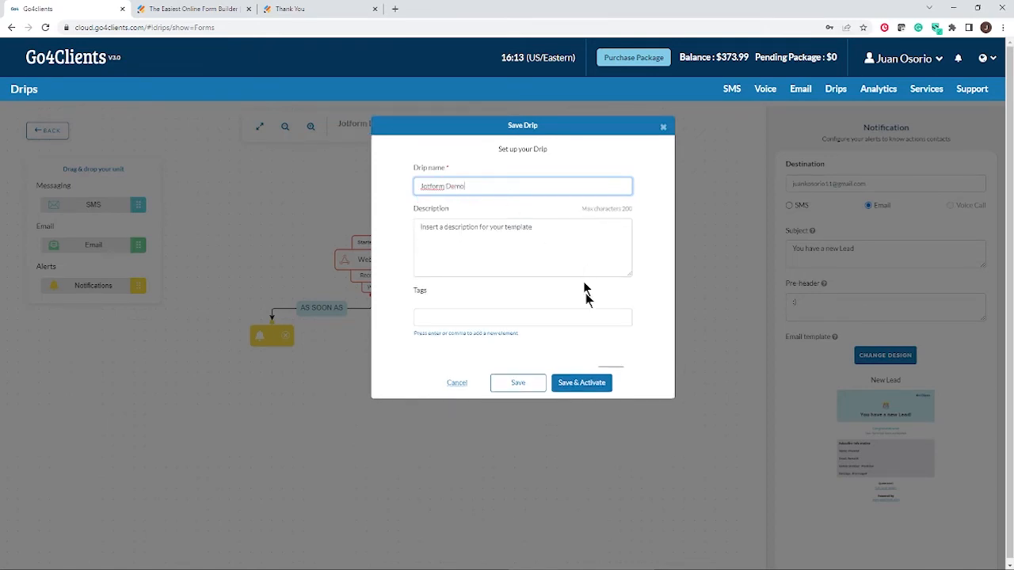
click(581, 383)
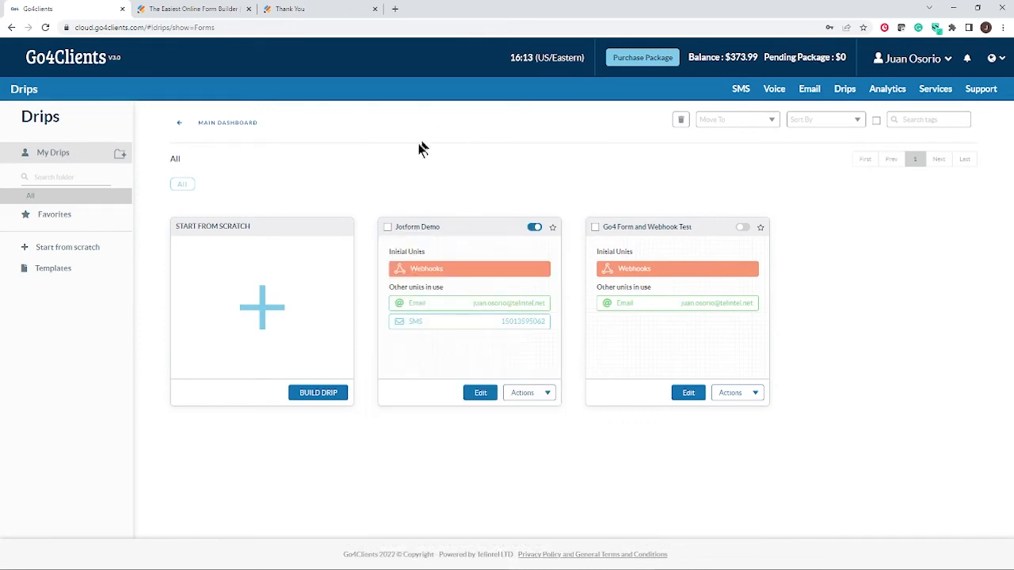
Close the old thank-you tab and reopen the live Go4 Contact Form in a new tab
click(315, 11)
click(376, 8)
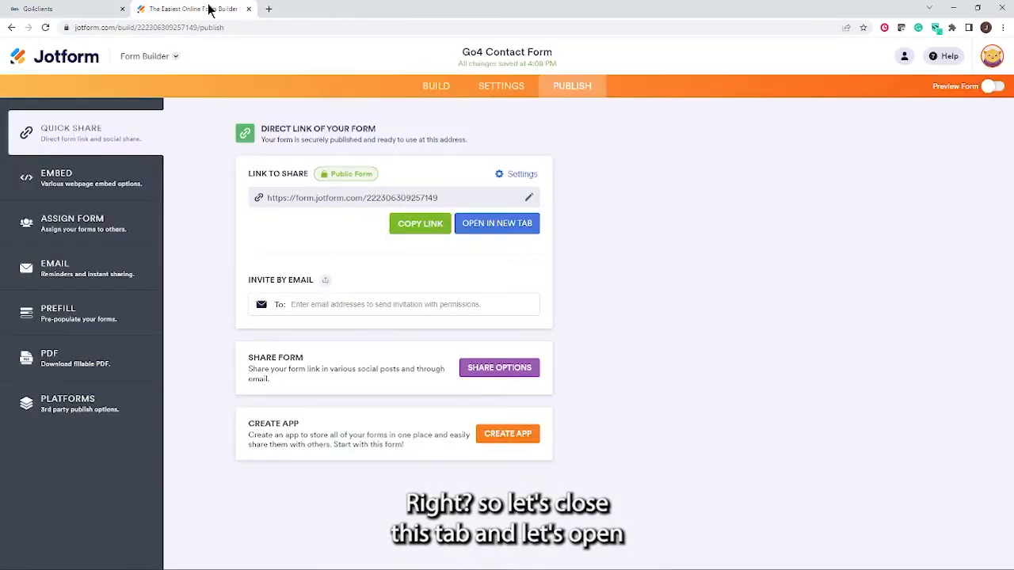
click(481, 225)
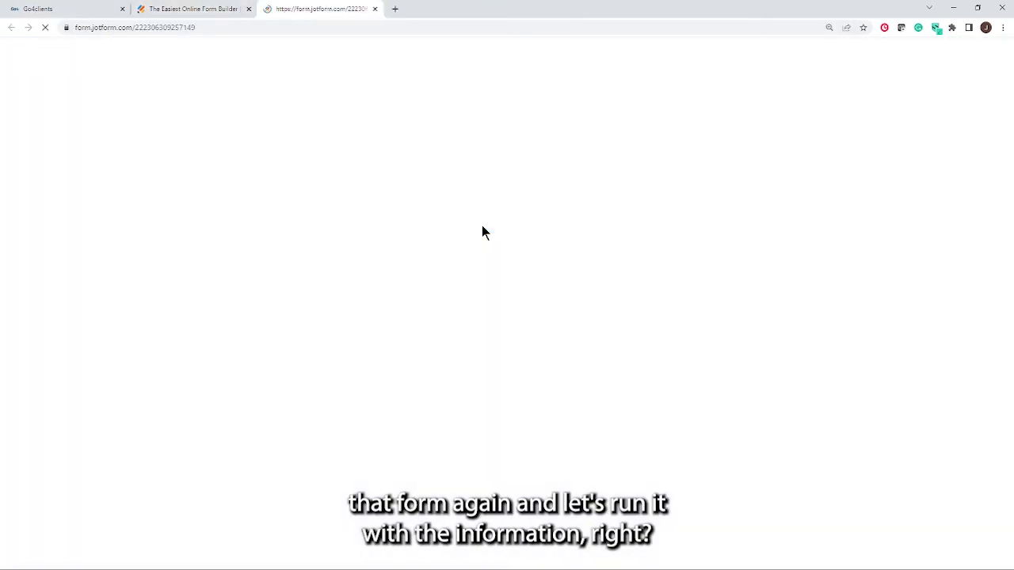
Enter the test lead's first and last name and autofill the email and phone fields
click(410, 202)
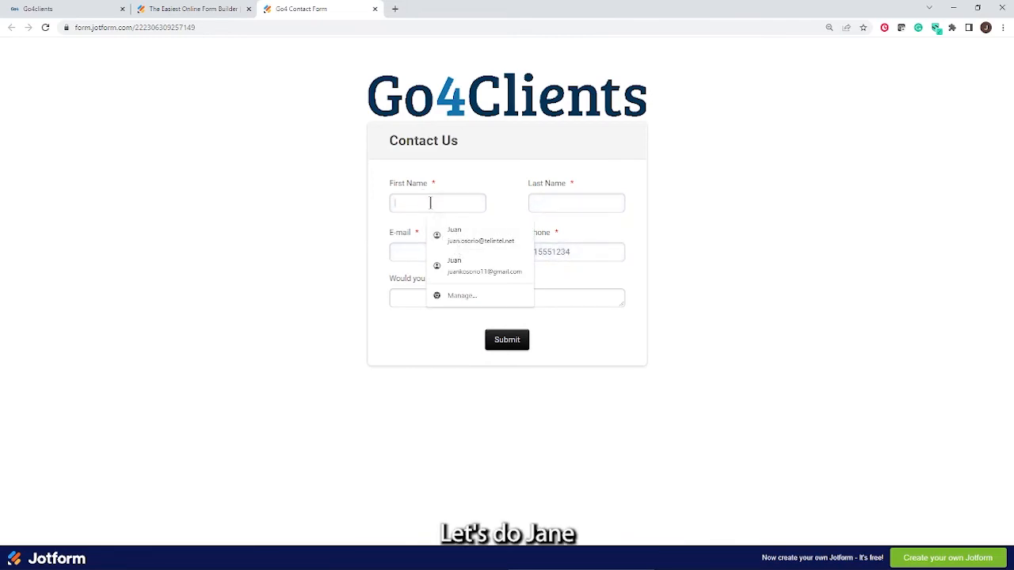
text(Jane)
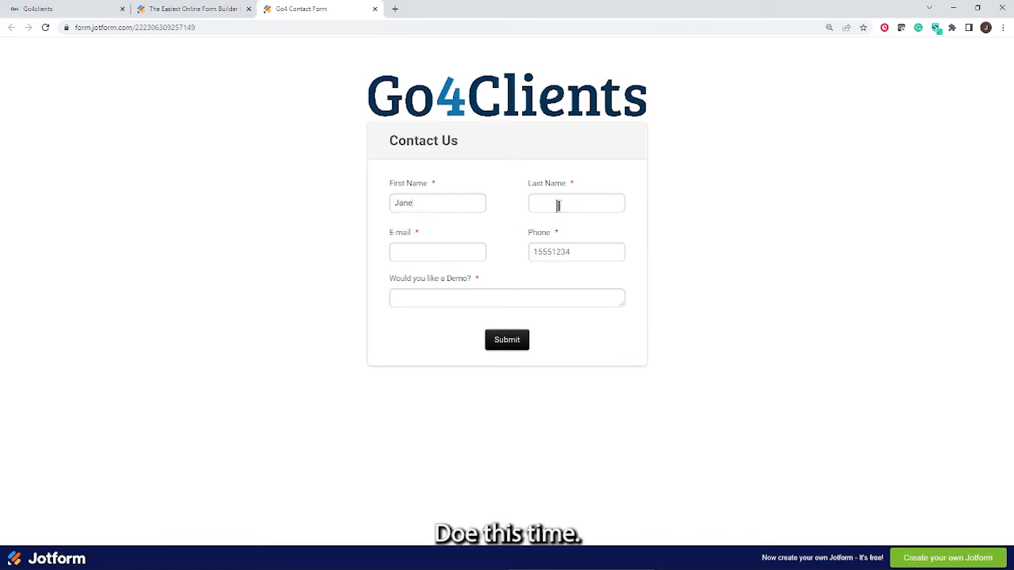
click(557, 205)
text(Doe)
click(417, 251)
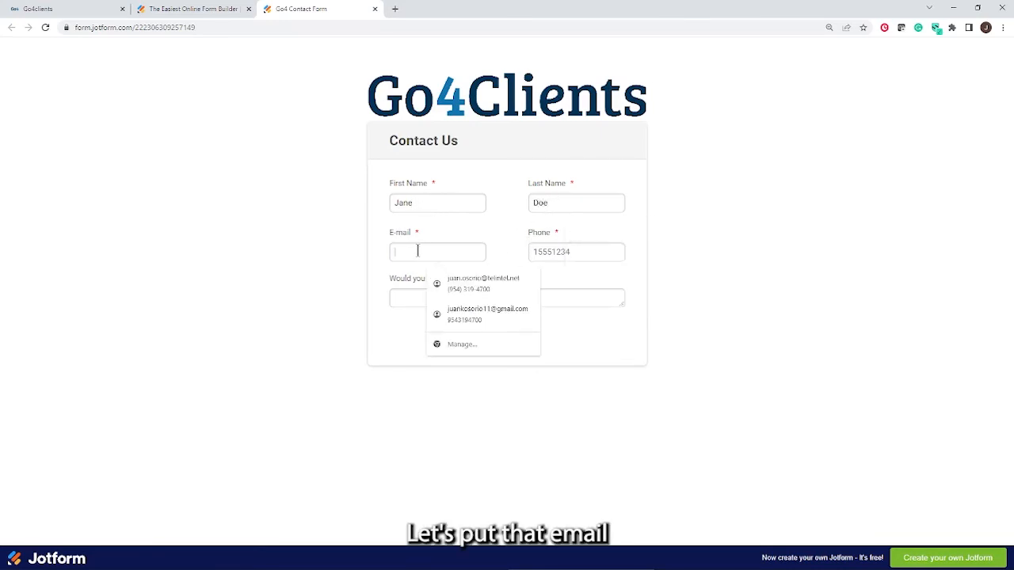
click(492, 310)
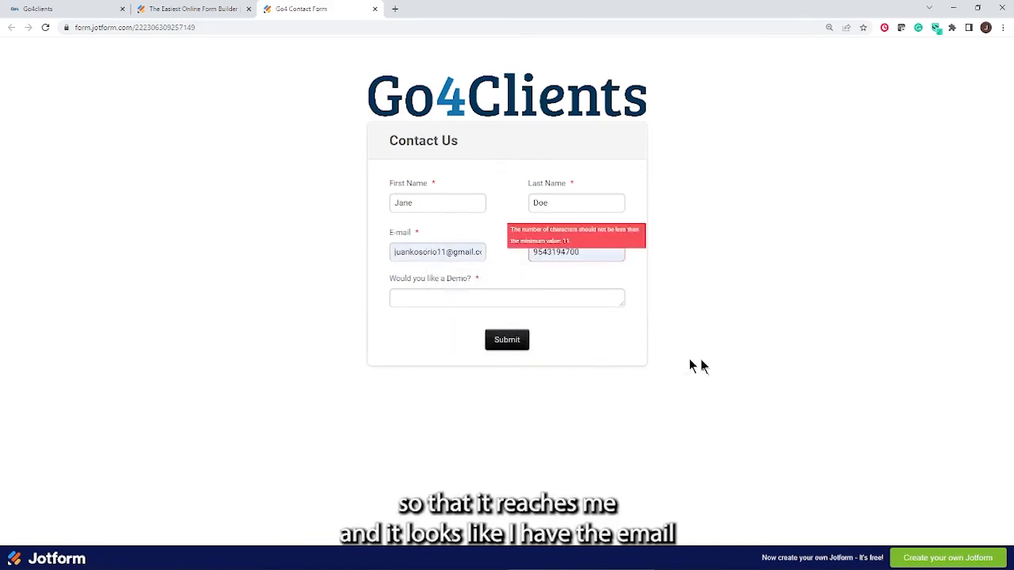
click(402, 256)
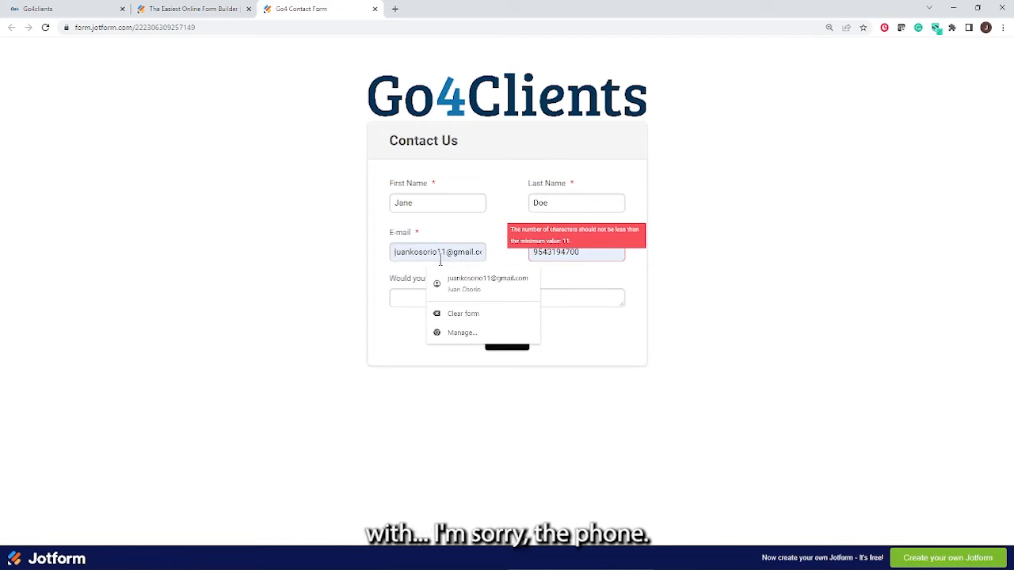
click(825, 311)
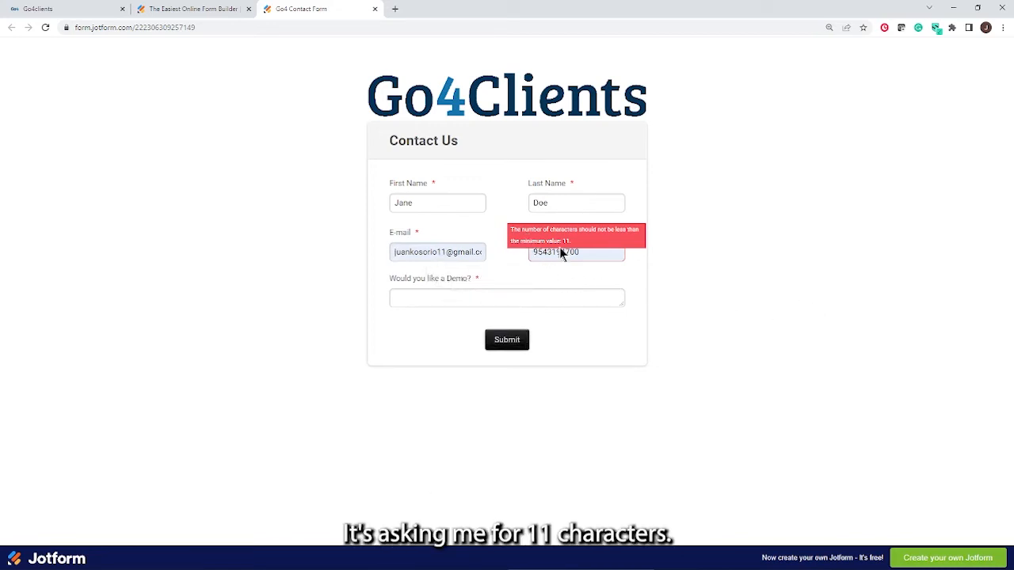
Prefix the phone number with 1 and submit the contact form
click(535, 252)
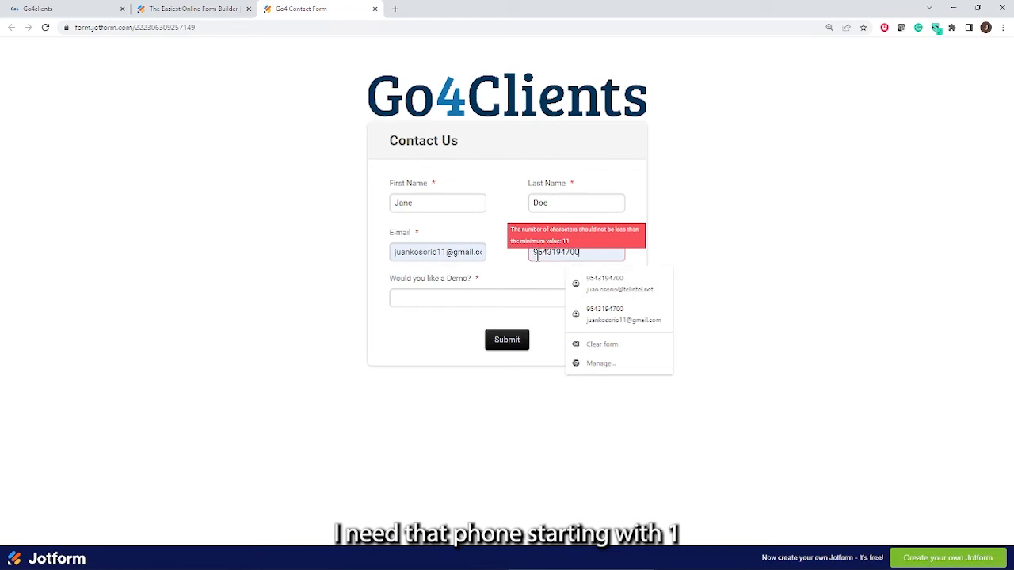
text(1)
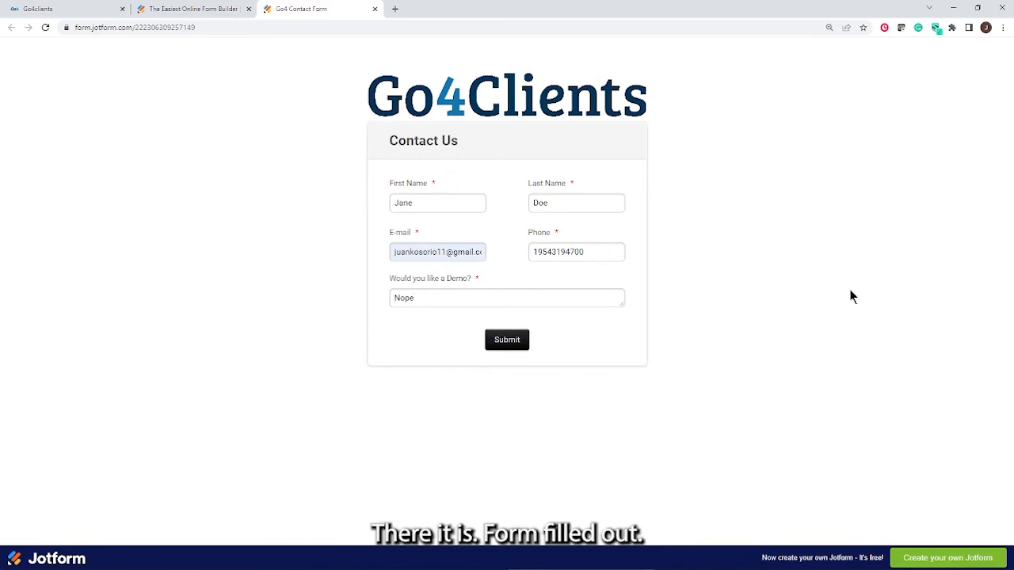
click(509, 347)
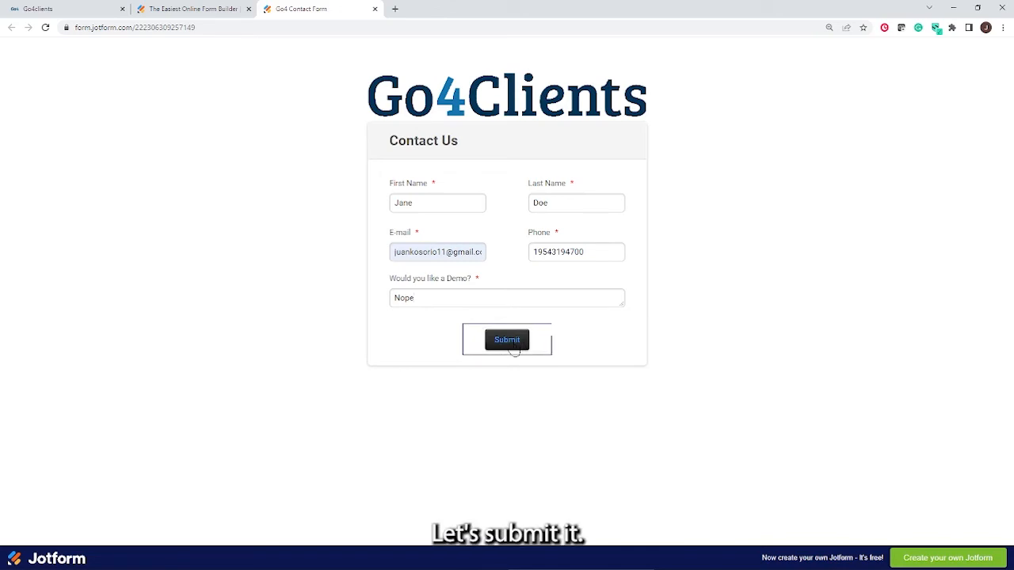
click(511, 342)
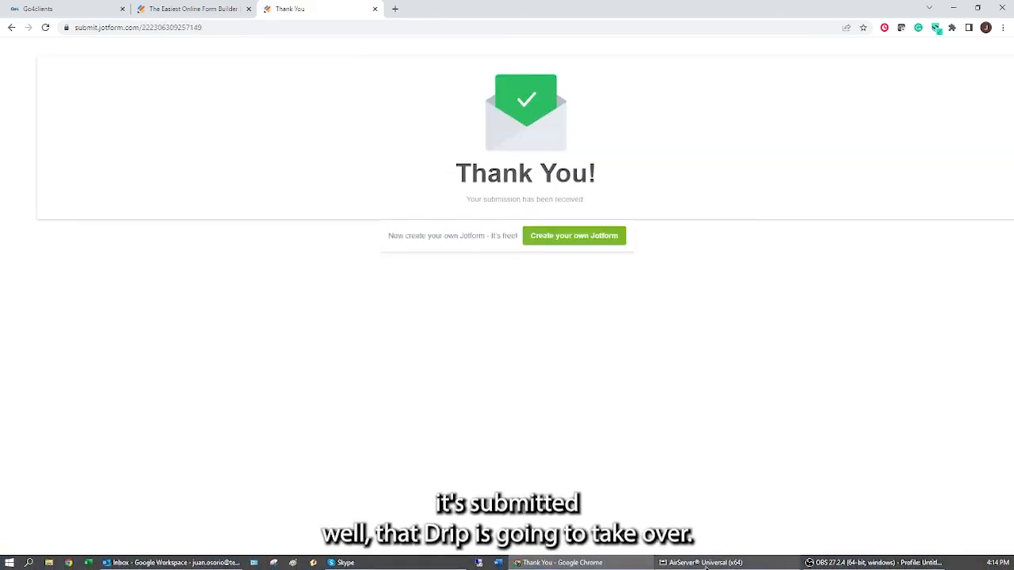
Switch to AirServer Universal to view the mirrored phone showing the new-lead notification email
mouse_move(705, 567)
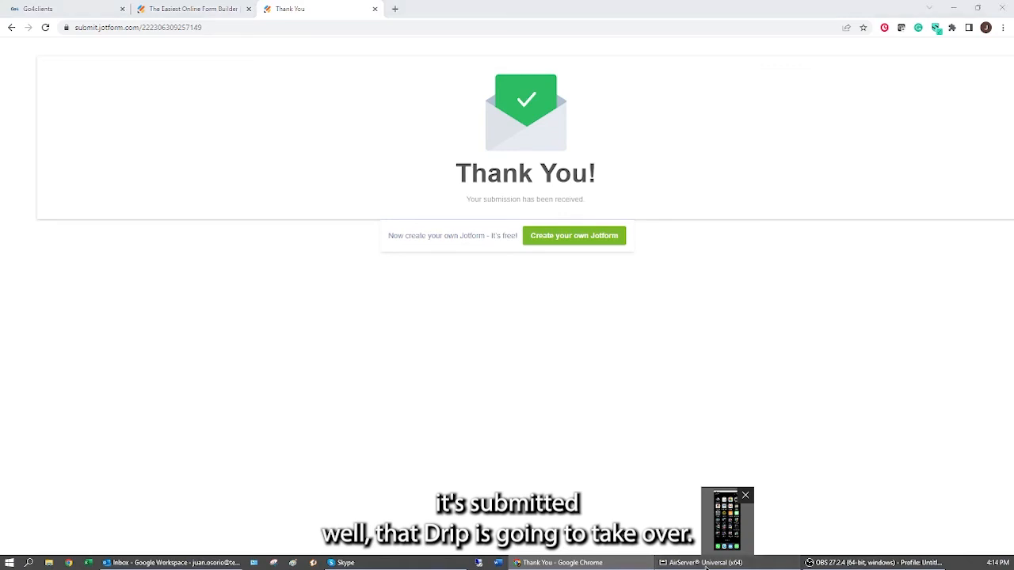
click(705, 562)
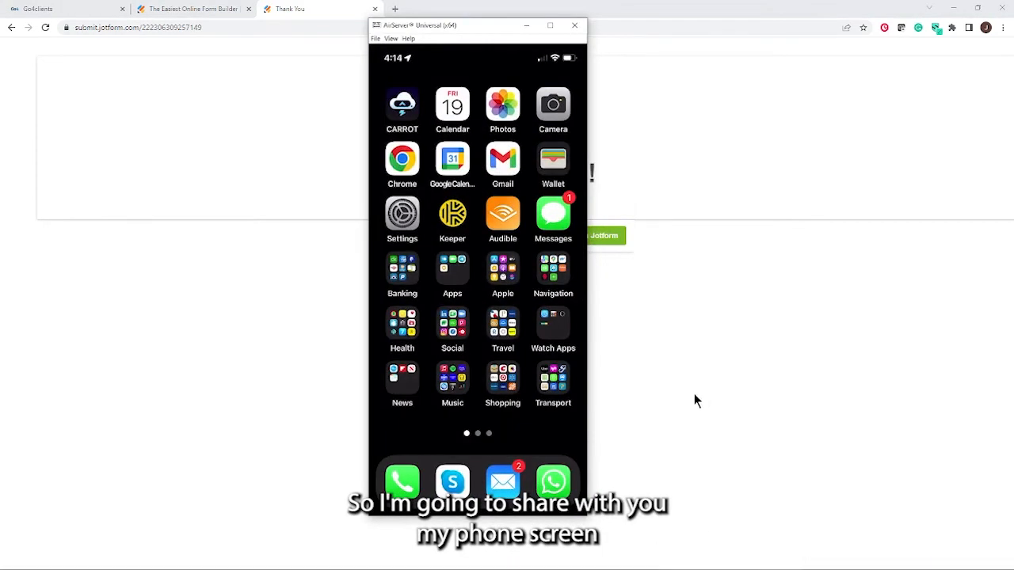